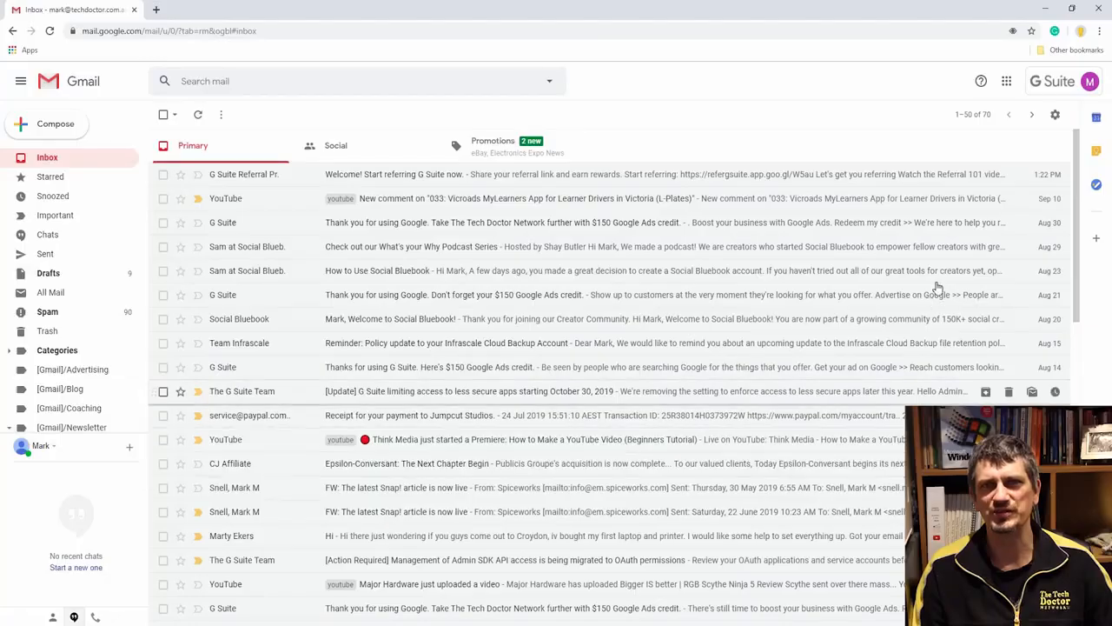
Step: Save the General settings page after reviewing keyboard shortcuts and undo send options
{"action": "left_click", "coordinate": [1055, 116]}
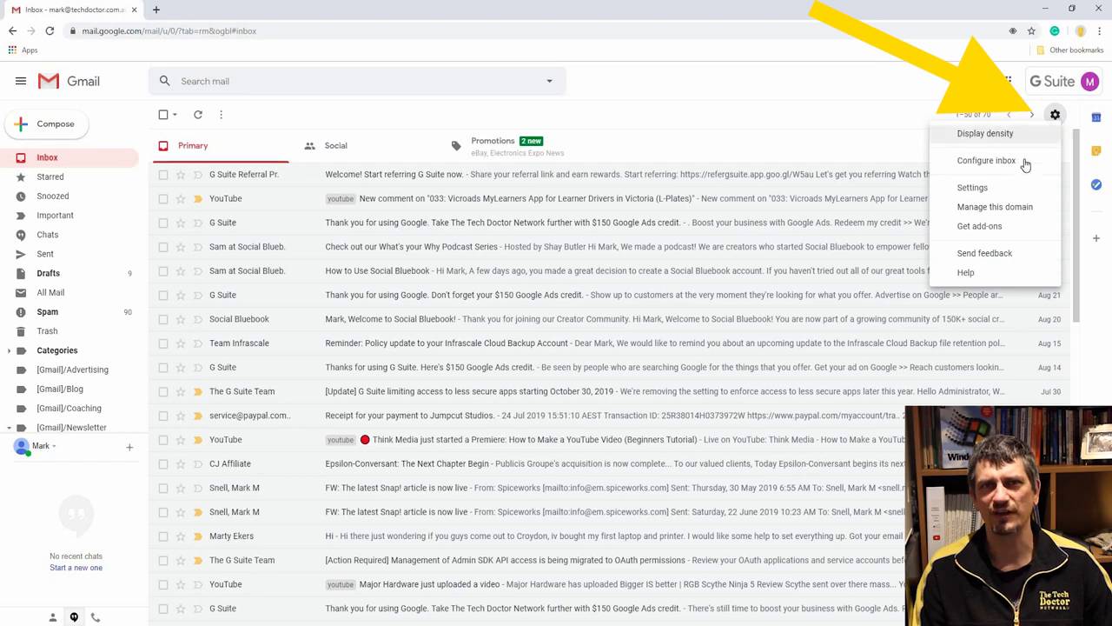
{"action": "left_click", "coordinate": [1001, 189]}
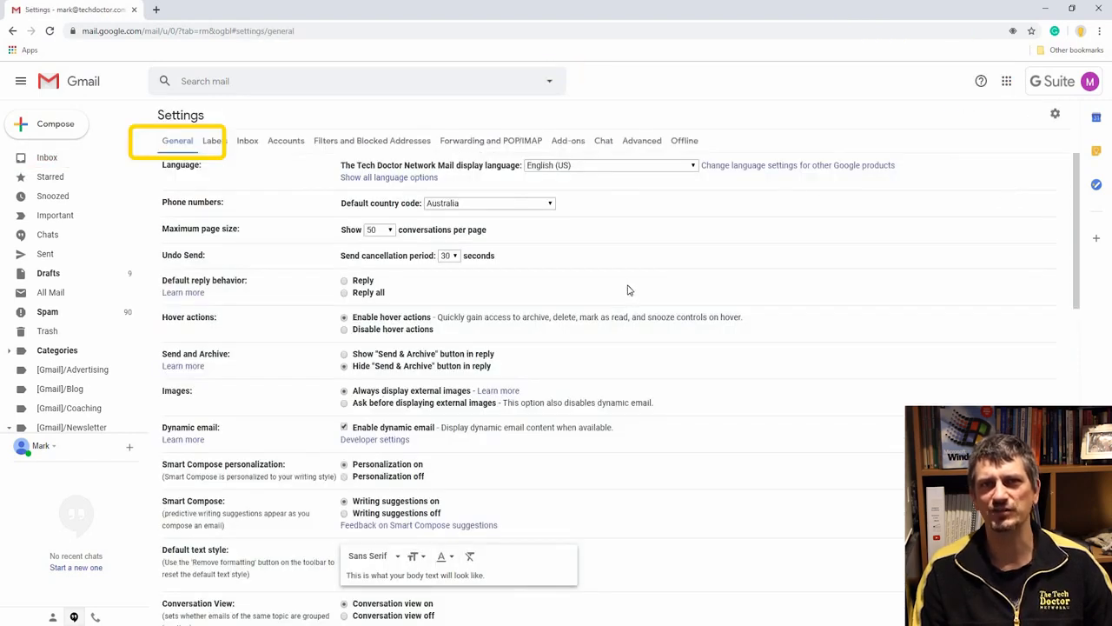
{"action": "scroll", "coordinate": [753, 344], "scroll_direction": "down", "scroll_amount": 1}
{"action": "scroll", "coordinate": [752, 344], "scroll_direction": "down", "scroll_amount": 1}
{"action": "scroll", "coordinate": [753, 344], "scroll_direction": "down", "scroll_amount": 1}
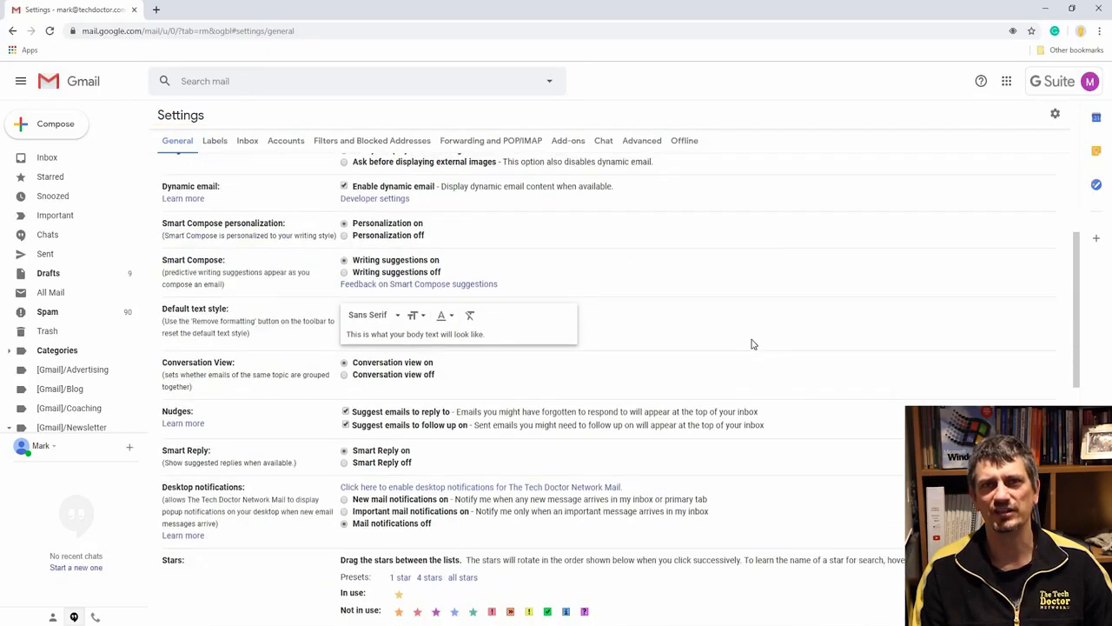
{"action": "scroll", "coordinate": [752, 344], "scroll_direction": "down", "scroll_amount": 2}
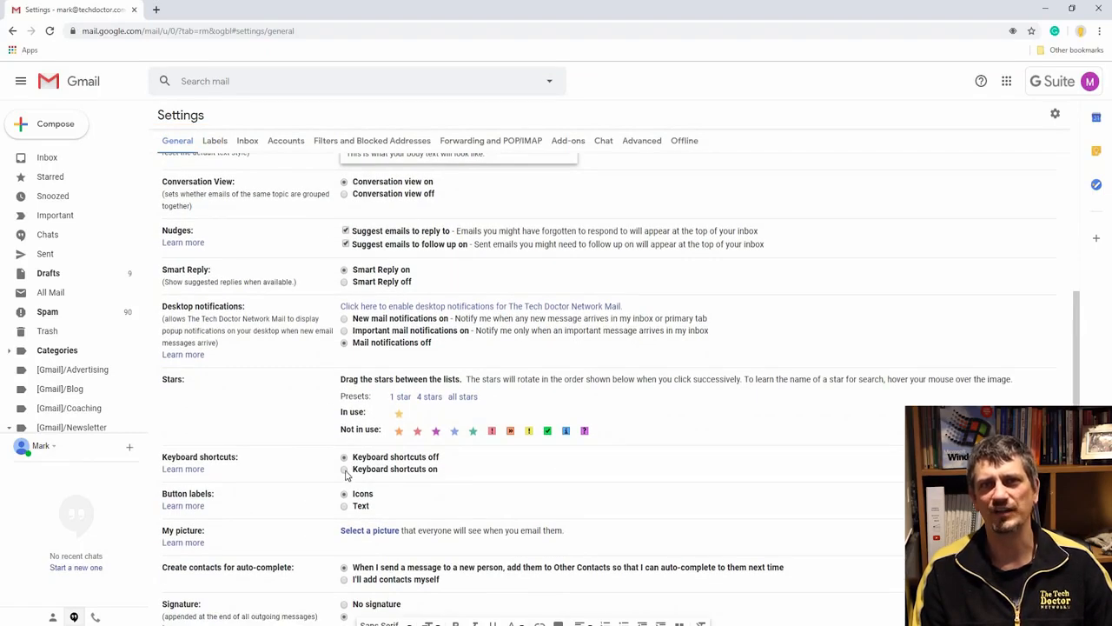
{"action": "scroll", "coordinate": [669, 459], "scroll_direction": "down", "scroll_amount": 2}
{"action": "scroll", "coordinate": [669, 459], "scroll_direction": "down", "scroll_amount": 5}
{"action": "left_click", "coordinate": [579, 563]}
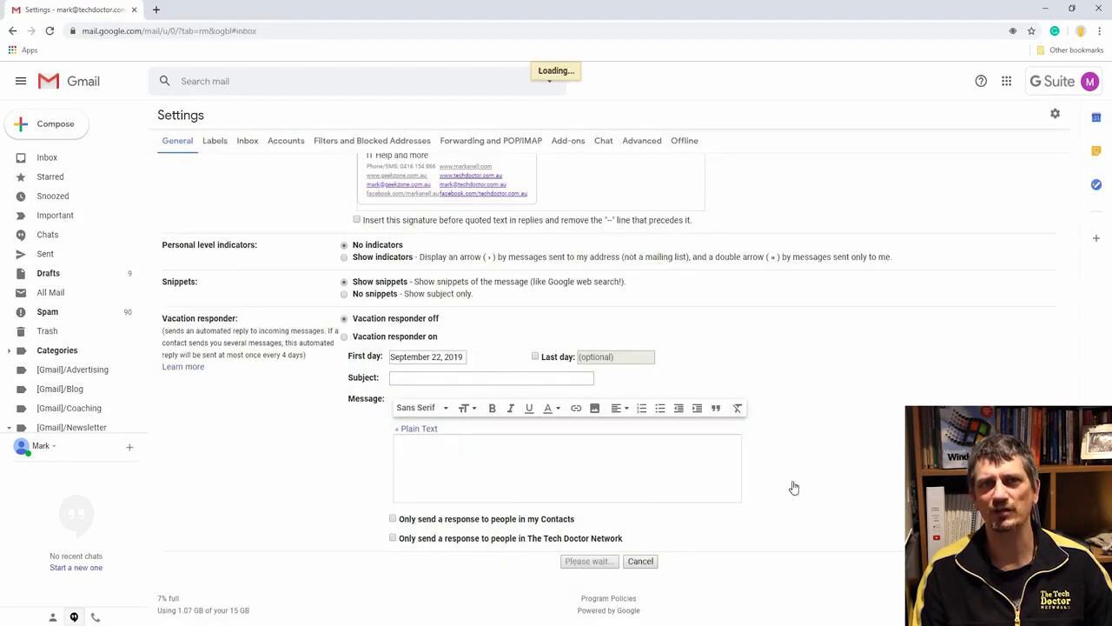
{"action": "scroll", "coordinate": [451, 410], "scroll_direction": "down", "scroll_amount": 1}
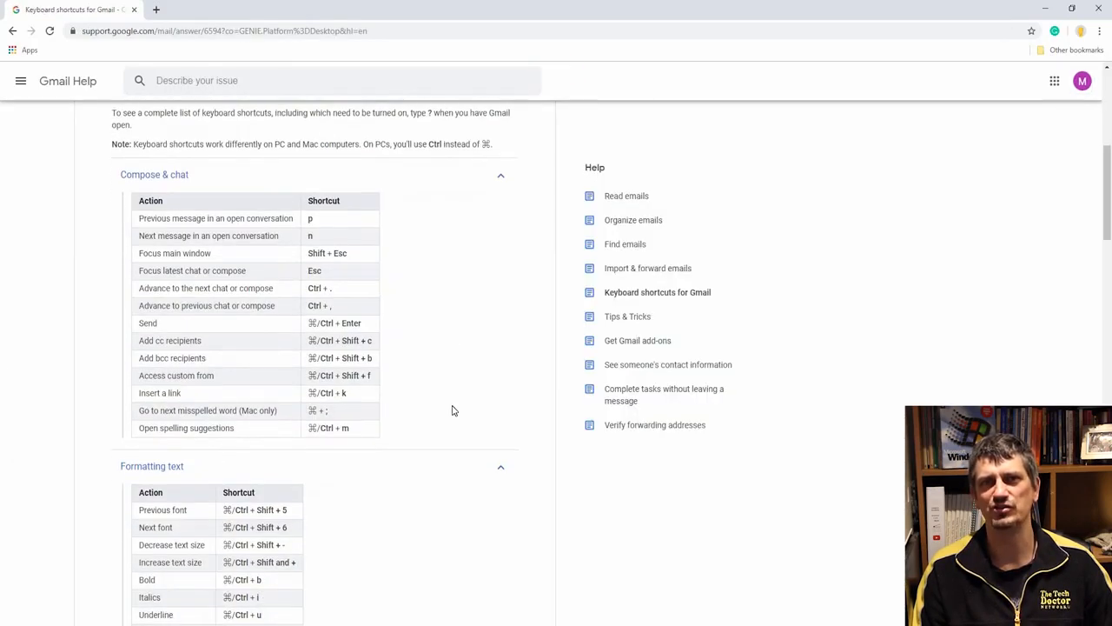
{"action": "scroll", "coordinate": [452, 410], "scroll_direction": "down", "scroll_amount": 1}
{"action": "scroll", "coordinate": [451, 410], "scroll_direction": "down", "scroll_amount": 1}
{"action": "scroll", "coordinate": [451, 410], "scroll_direction": "down", "scroll_amount": 1}
{"action": "scroll", "coordinate": [452, 410], "scroll_direction": "down", "scroll_amount": 1}
{"action": "scroll", "coordinate": [452, 410], "scroll_direction": "down", "scroll_amount": 1}
{"action": "scroll", "coordinate": [452, 410], "scroll_direction": "down", "scroll_amount": 2}
{"action": "scroll", "coordinate": [452, 410], "scroll_direction": "down", "scroll_amount": 1}
{"action": "scroll", "coordinate": [452, 410], "scroll_direction": "down", "scroll_amount": 1}
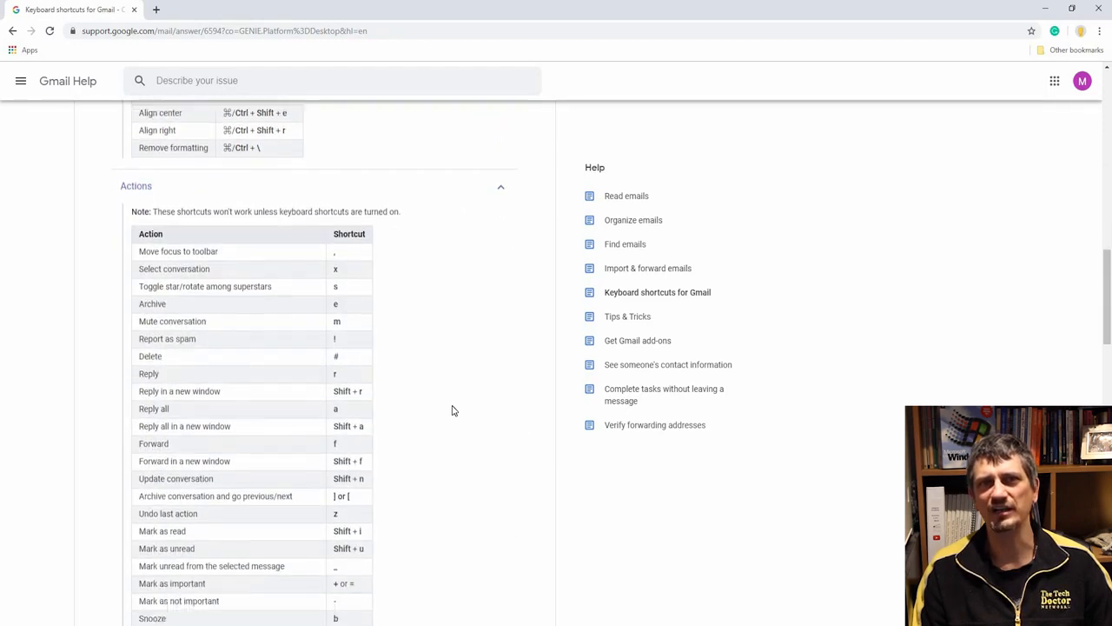
{"action": "scroll", "coordinate": [452, 410], "scroll_direction": "down", "scroll_amount": 1}
{"action": "scroll", "coordinate": [452, 410], "scroll_direction": "down", "scroll_amount": 2}
{"action": "scroll", "coordinate": [452, 410], "scroll_direction": "down", "scroll_amount": 1}
{"action": "scroll", "coordinate": [451, 410], "scroll_direction": "down", "scroll_amount": 2}
{"action": "scroll", "coordinate": [452, 410], "scroll_direction": "down", "scroll_amount": 1}
{"action": "scroll", "coordinate": [452, 410], "scroll_direction": "down", "scroll_amount": 1}
{"action": "scroll", "coordinate": [452, 410], "scroll_direction": "down", "scroll_amount": 2}
{"action": "scroll", "coordinate": [452, 410], "scroll_direction": "down", "scroll_amount": 1}
{"action": "scroll", "coordinate": [451, 410], "scroll_direction": "down", "scroll_amount": 1}
{"action": "scroll", "coordinate": [451, 410], "scroll_direction": "down", "scroll_amount": 2}
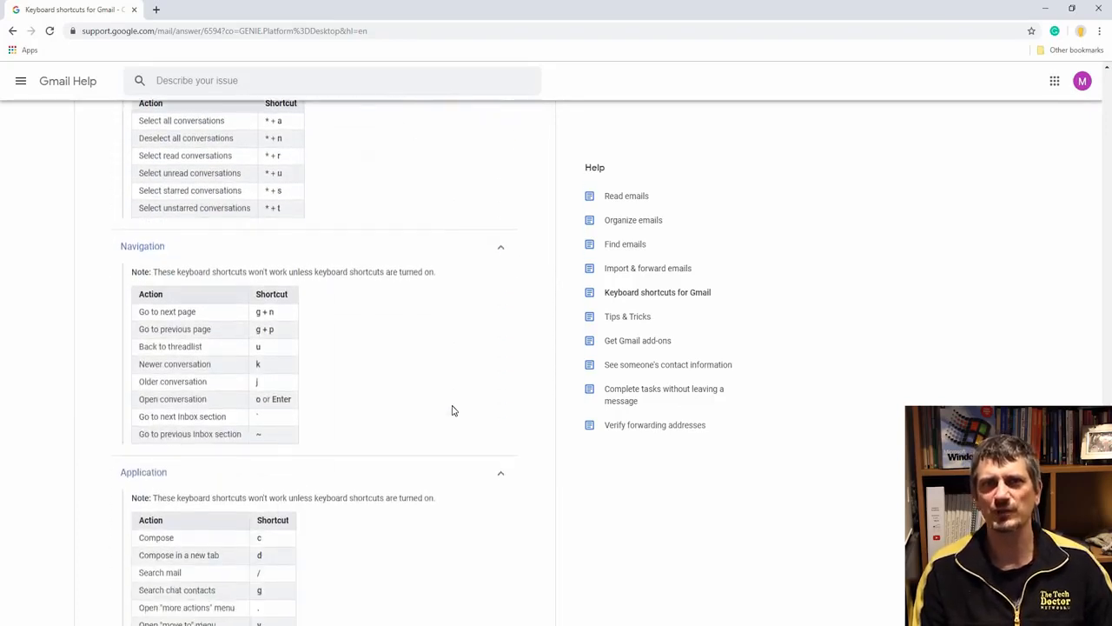
{"action": "scroll", "coordinate": [452, 410], "scroll_direction": "down", "scroll_amount": 1}
{"action": "scroll", "coordinate": [452, 410], "scroll_direction": "down", "scroll_amount": 2}
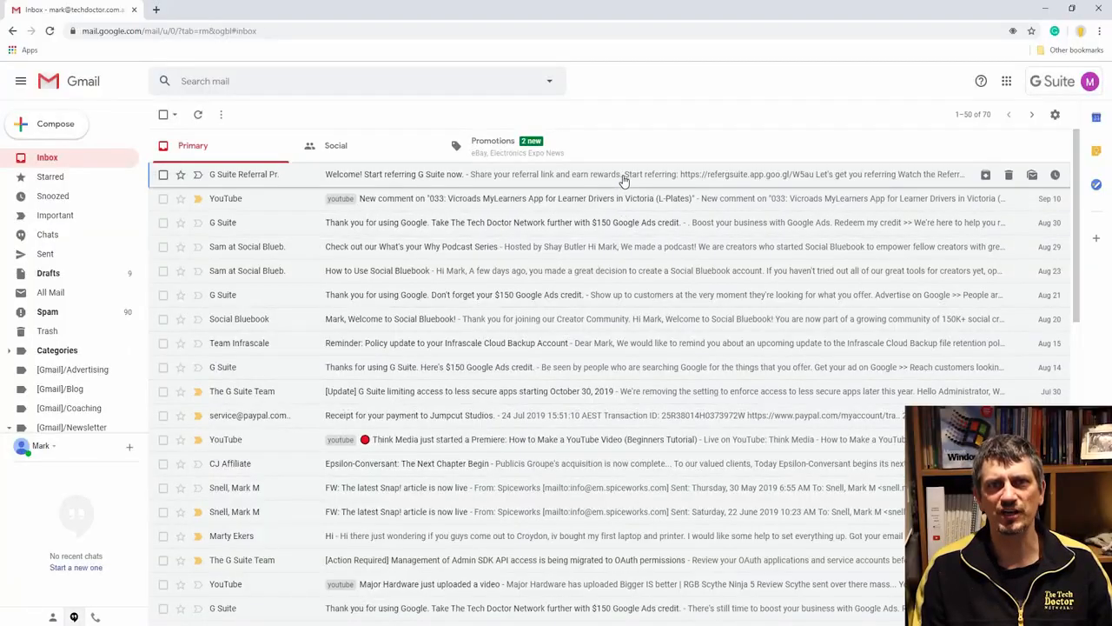
Step: Snooze the G Suite referral welcome email until later today and check the Snoozed list
{"action": "left_click", "coordinate": [623, 178]}
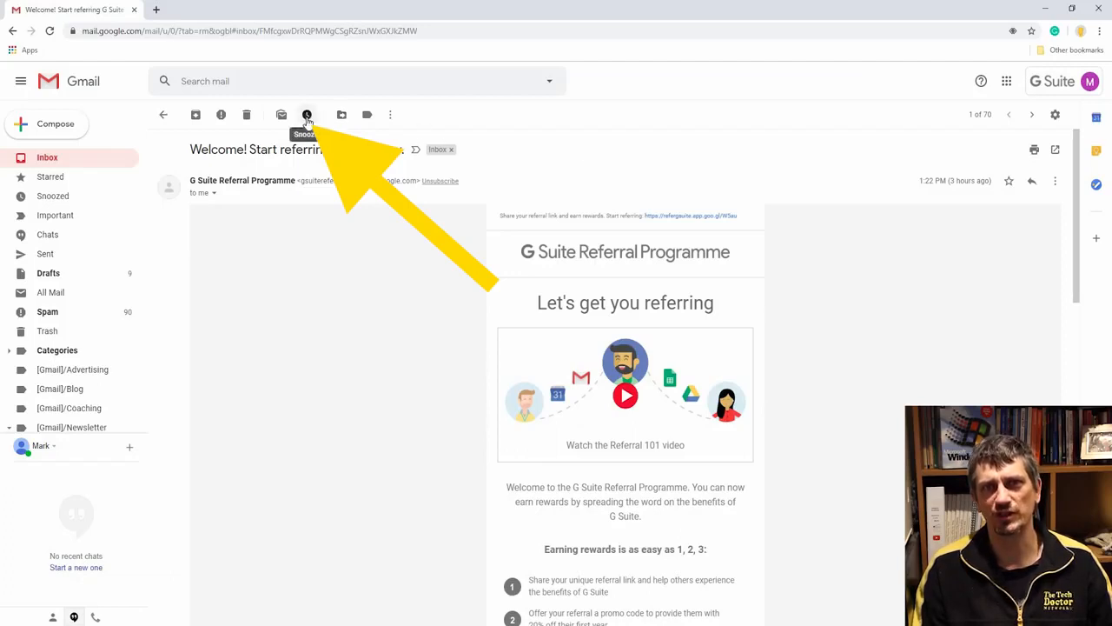
{"action": "left_click", "coordinate": [306, 116]}
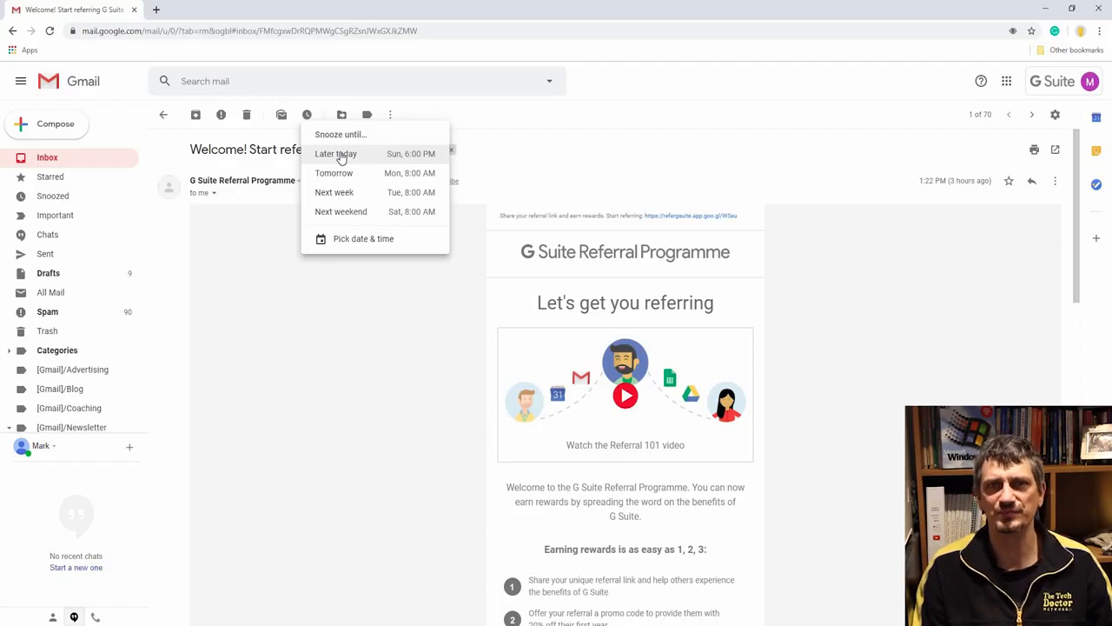
{"action": "left_click", "coordinate": [342, 158]}
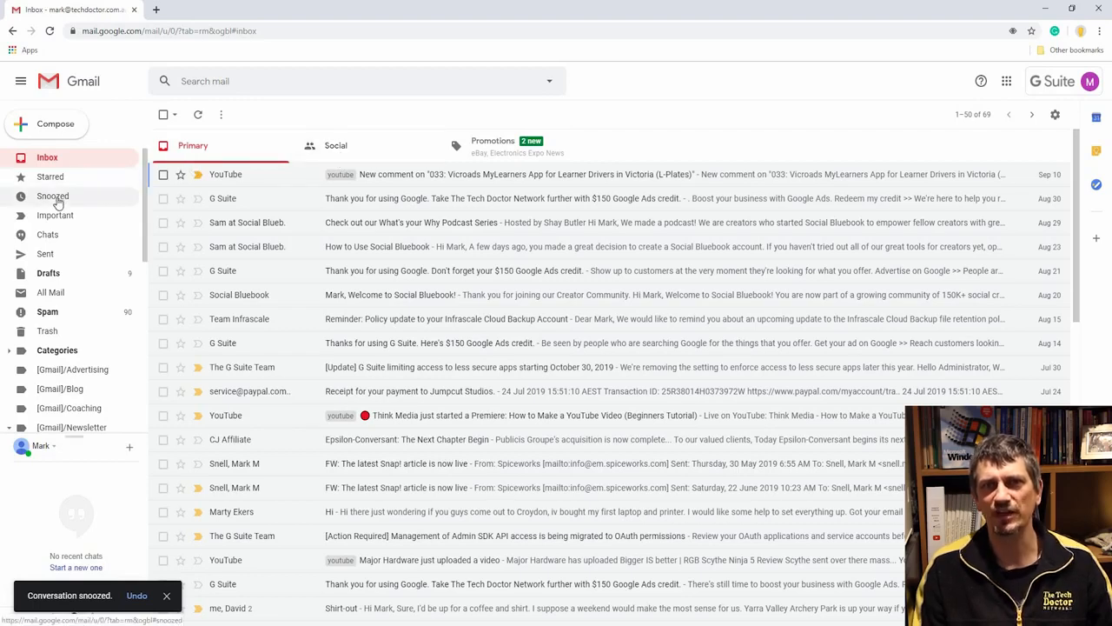
{"action": "left_click", "coordinate": [57, 202]}
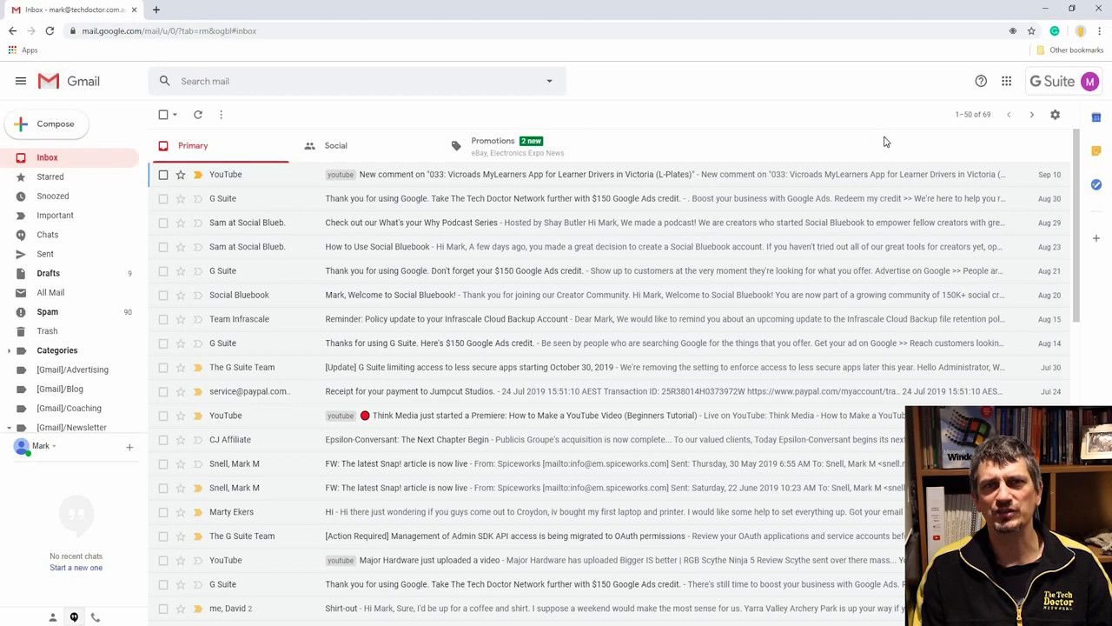
Step: In Inbox settings, turn off the Updates category and switch the inbox type to Priority Inbox
{"action": "left_click", "coordinate": [1055, 114]}
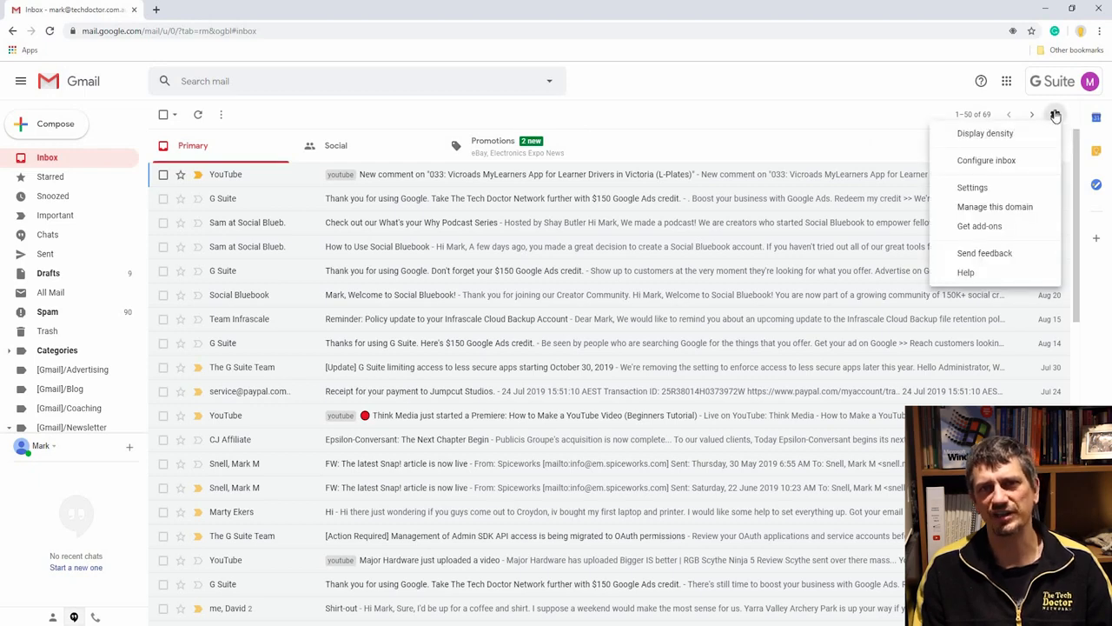
{"action": "left_click", "coordinate": [998, 189]}
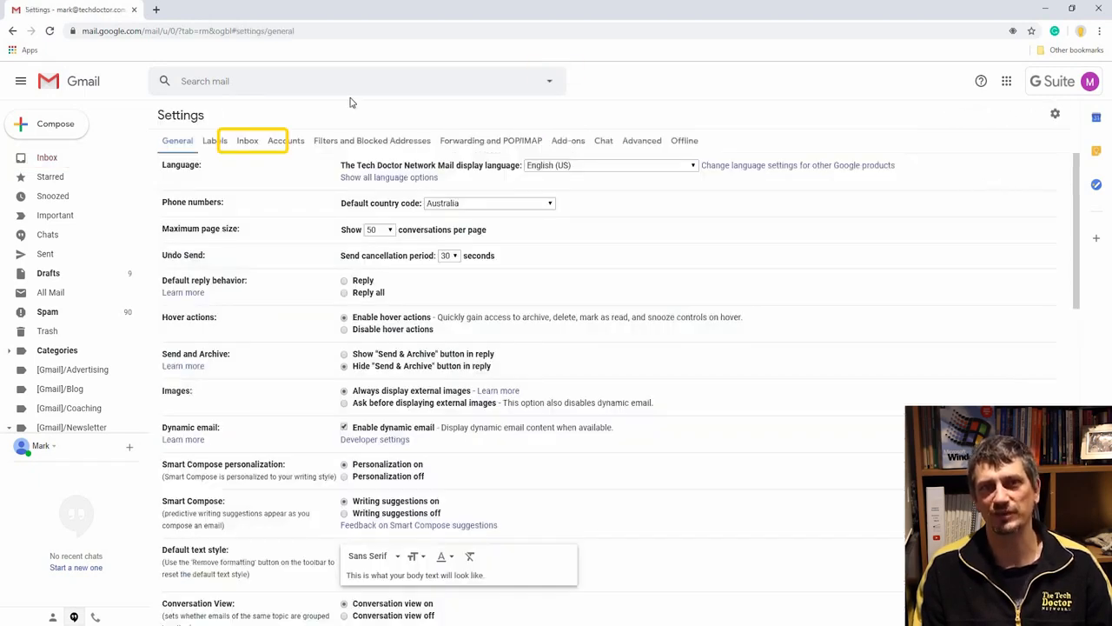
{"action": "left_click", "coordinate": [247, 141]}
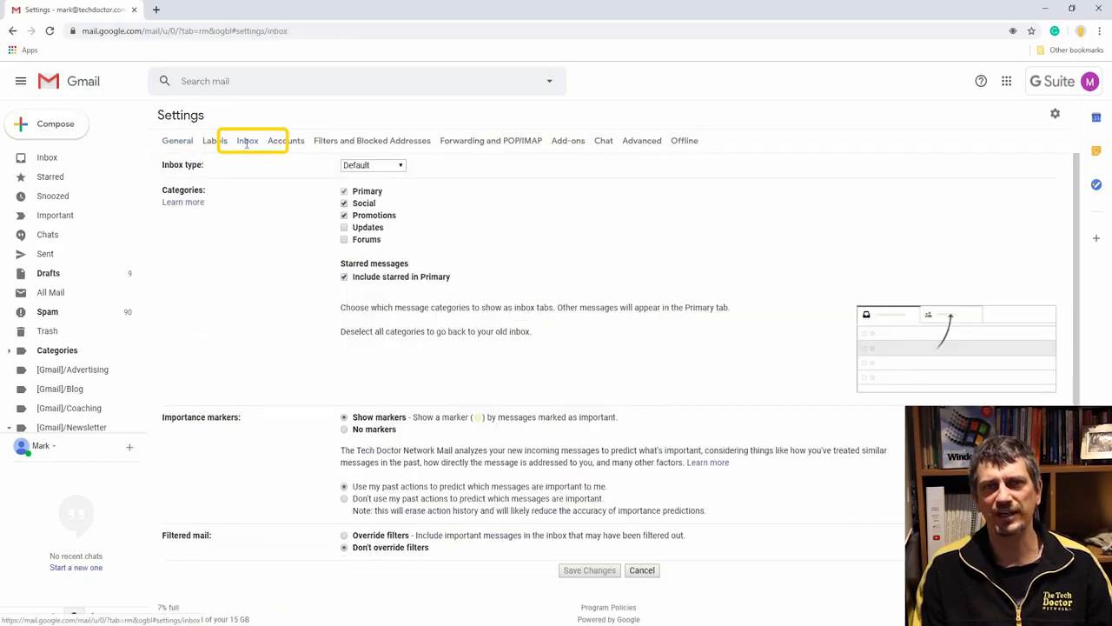
{"action": "left_click", "coordinate": [379, 229]}
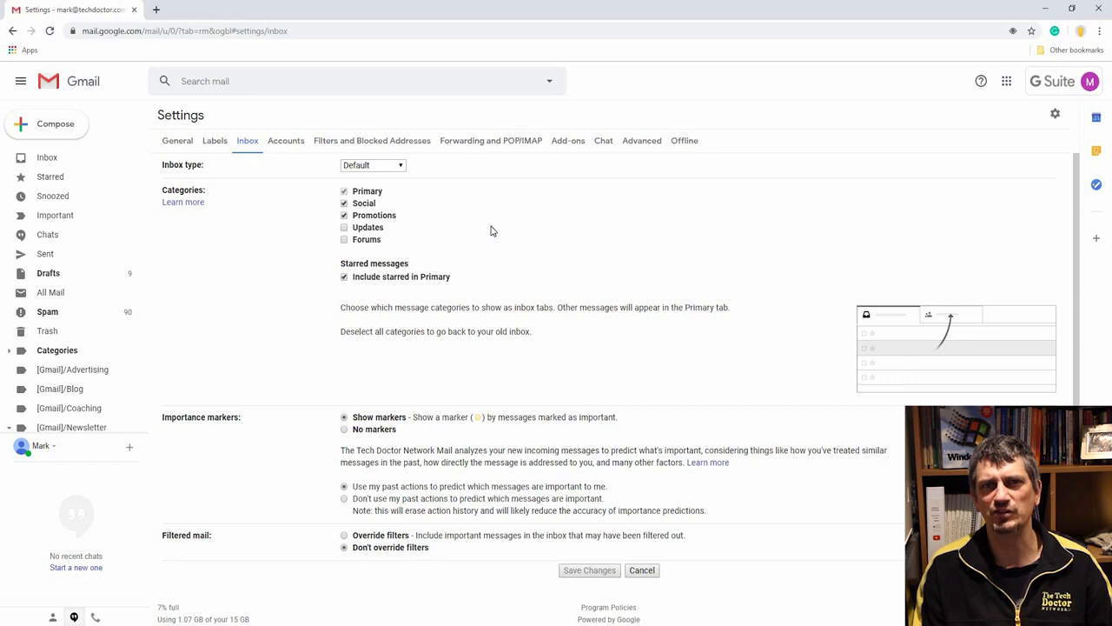
{"action": "left_click", "coordinate": [382, 167]}
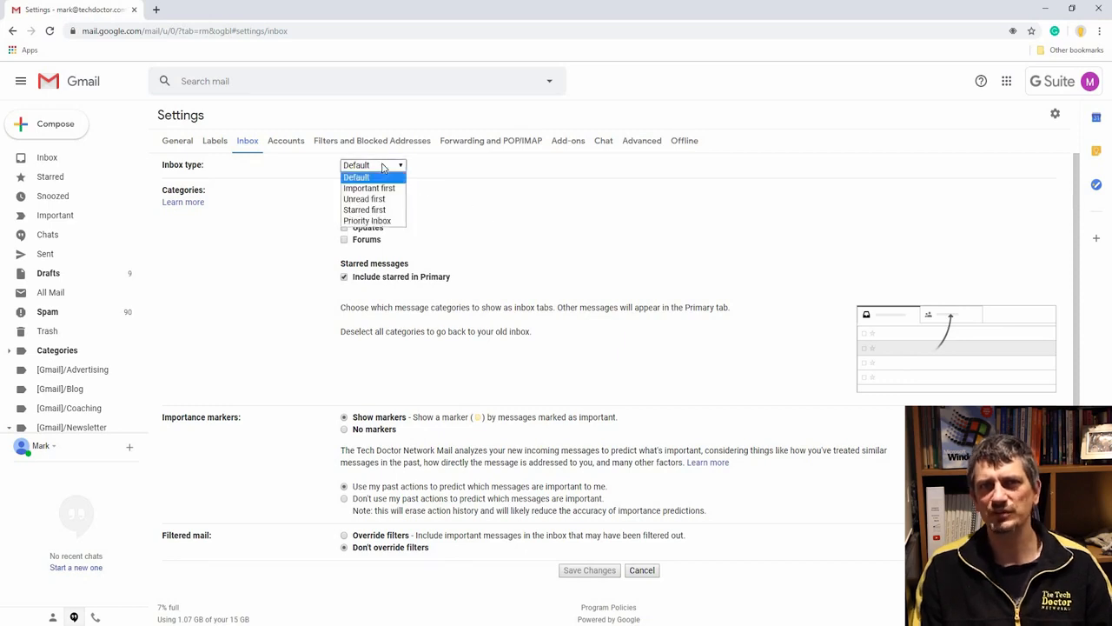
{"action": "left_click", "coordinate": [373, 223]}
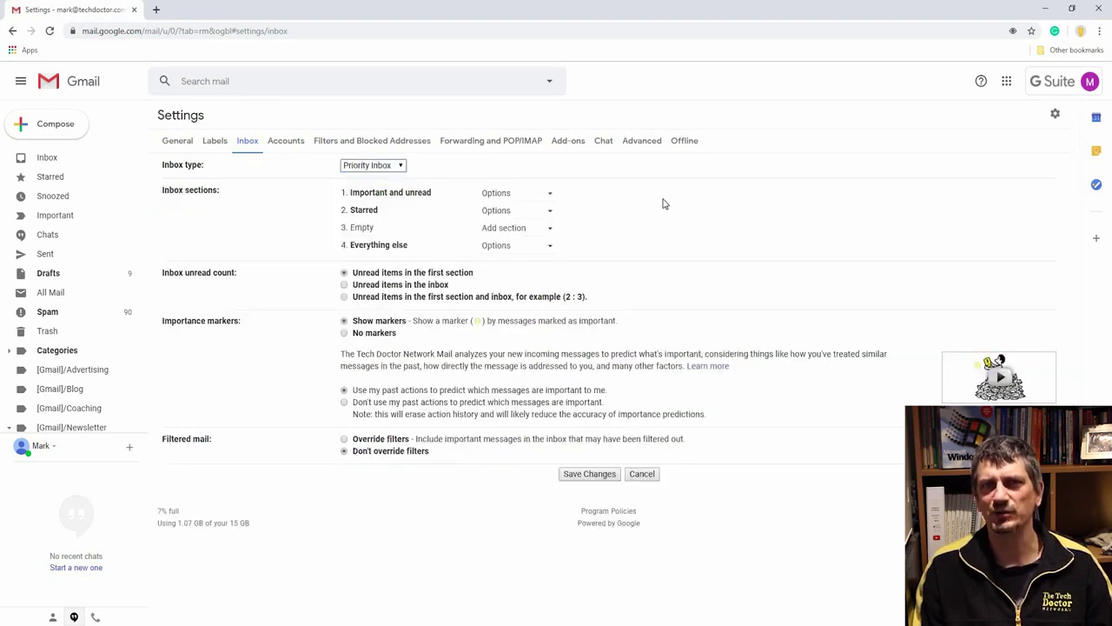
Step: Adjust the Priority Inbox sections, hiding Starred when empty, and save the changes
{"action": "left_click", "coordinate": [550, 195]}
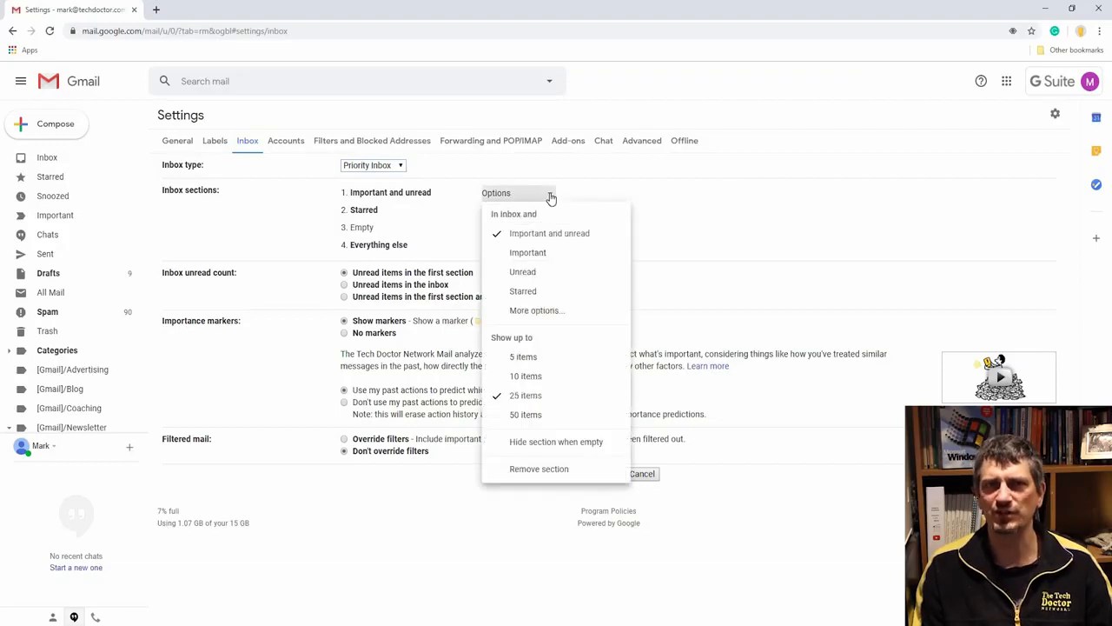
{"action": "left_click", "coordinate": [551, 212]}
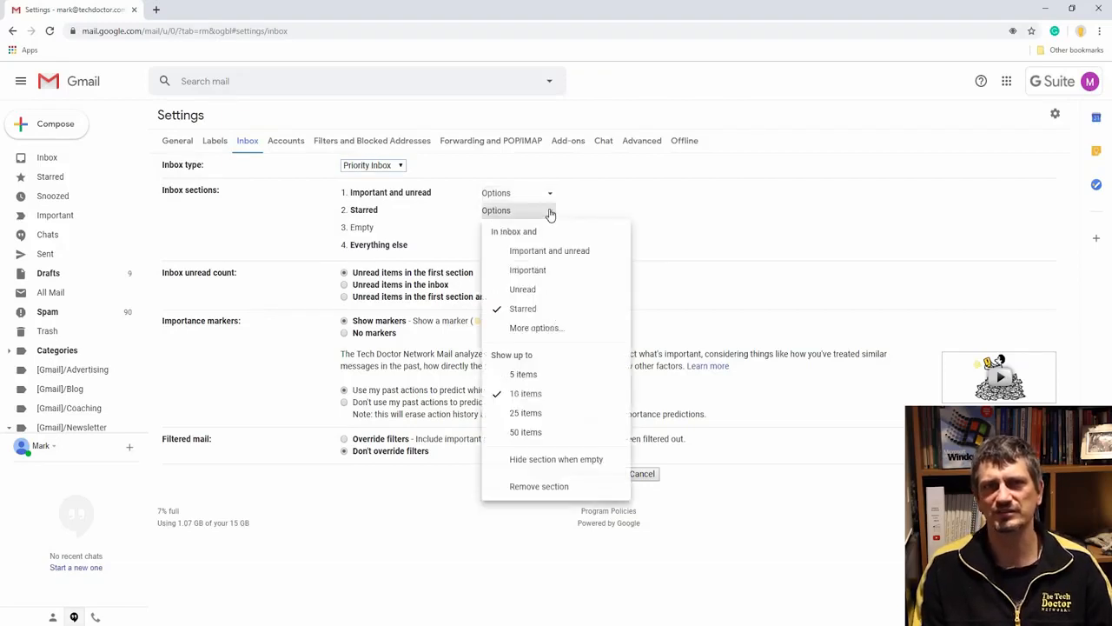
{"action": "left_click", "coordinate": [577, 460]}
{"action": "left_click", "coordinate": [497, 248]}
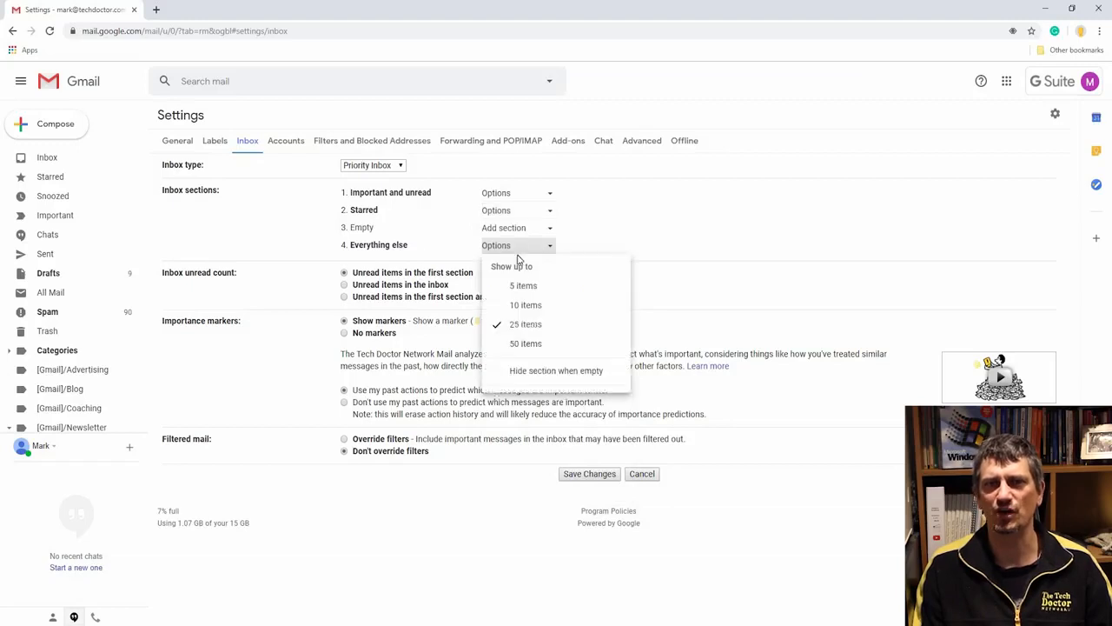
{"action": "left_click", "coordinate": [526, 345]}
{"action": "left_click", "coordinate": [582, 476]}
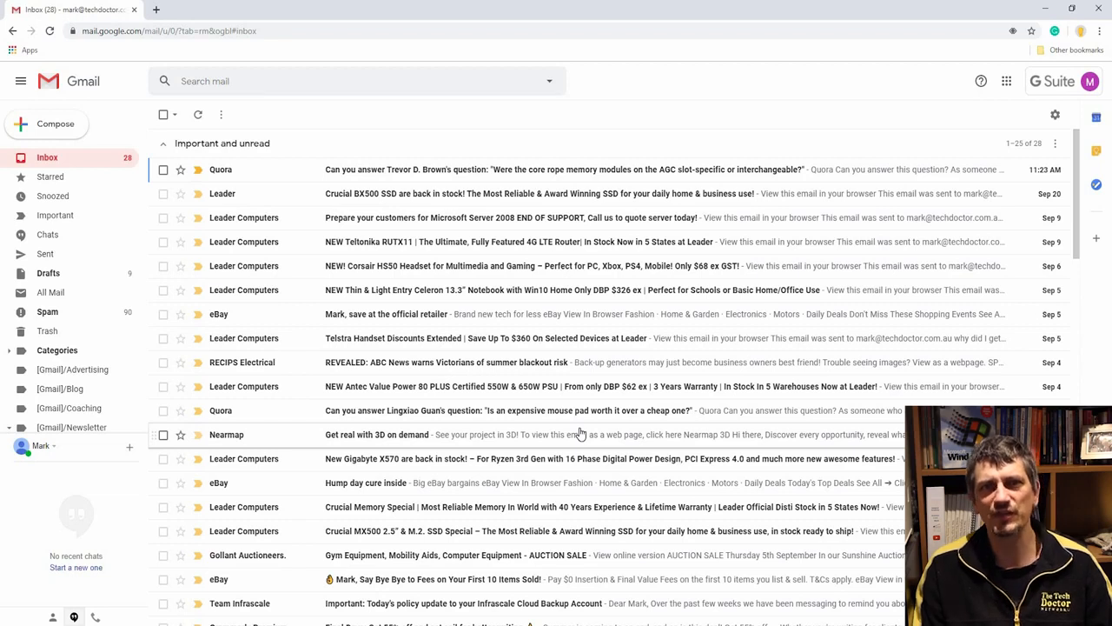
{"action": "scroll", "coordinate": [580, 433], "scroll_direction": "down", "scroll_amount": 1}
{"action": "scroll", "coordinate": [580, 433], "scroll_direction": "down", "scroll_amount": 3}
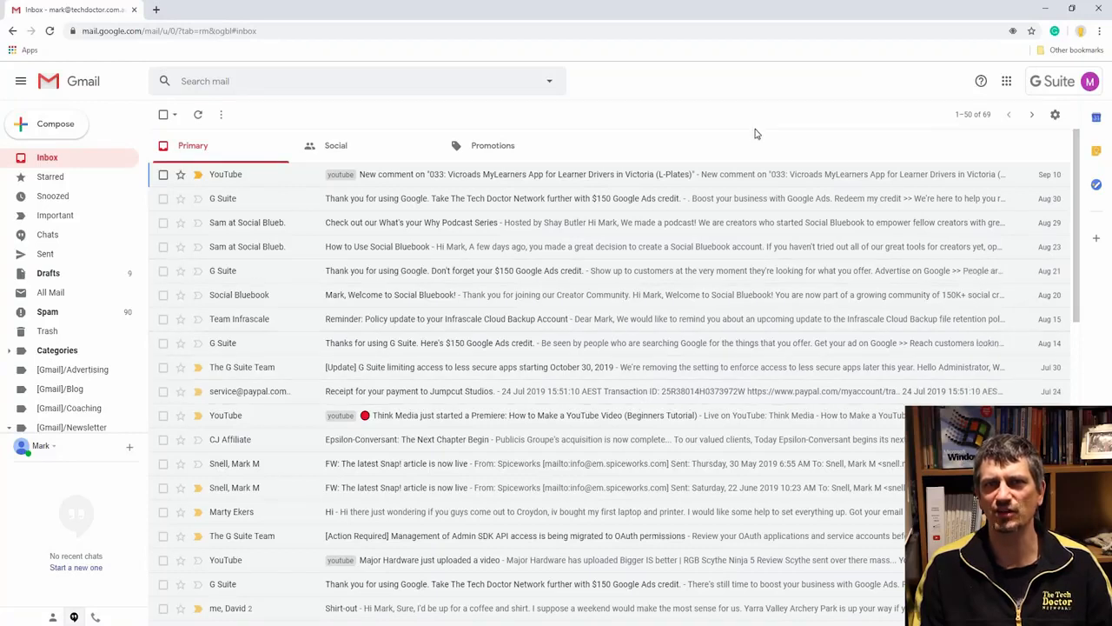
Step: Reply to the Great Suspender email with 'Sure, I'd be happy to!' and accept the Smart Compose completion
{"action": "left_click", "coordinate": [1055, 117]}
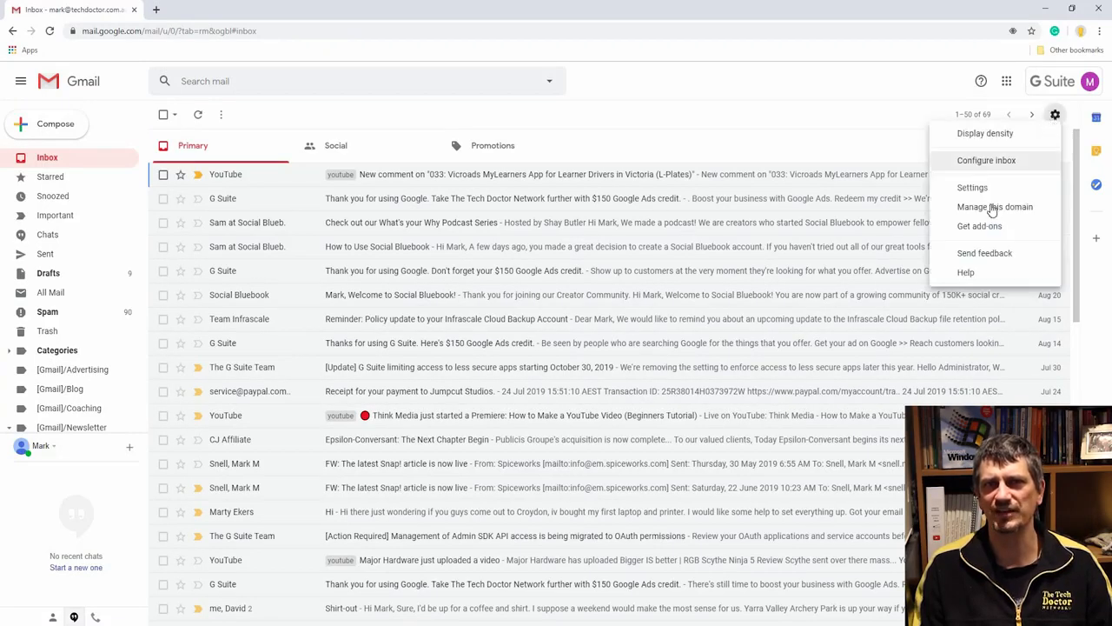
{"action": "left_click", "coordinate": [987, 190]}
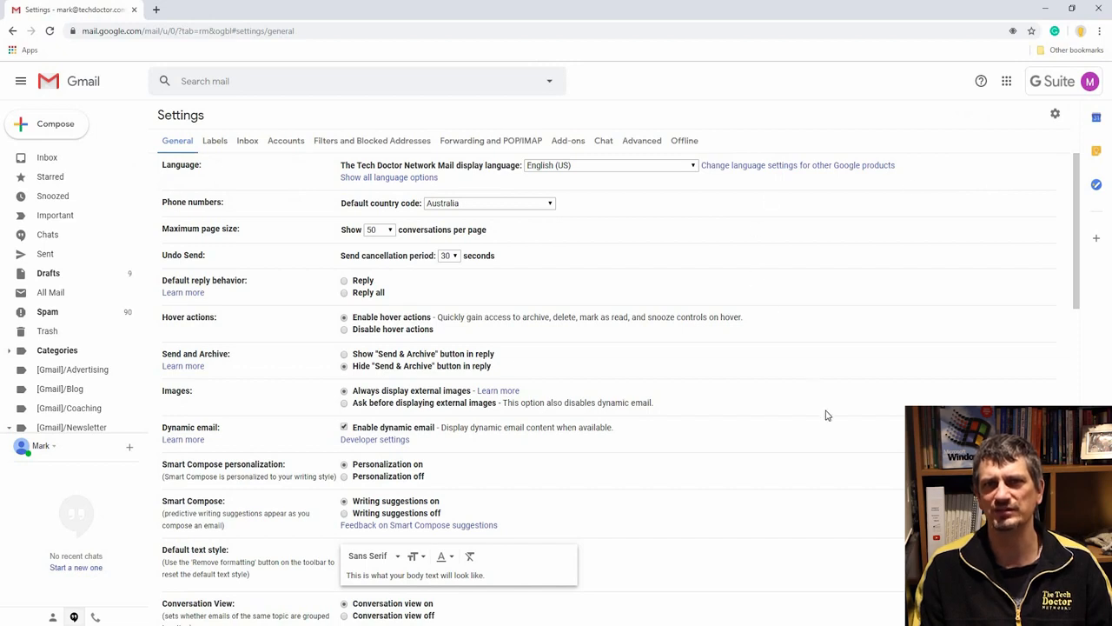
{"action": "scroll", "coordinate": [827, 415], "scroll_direction": "down", "scroll_amount": 2}
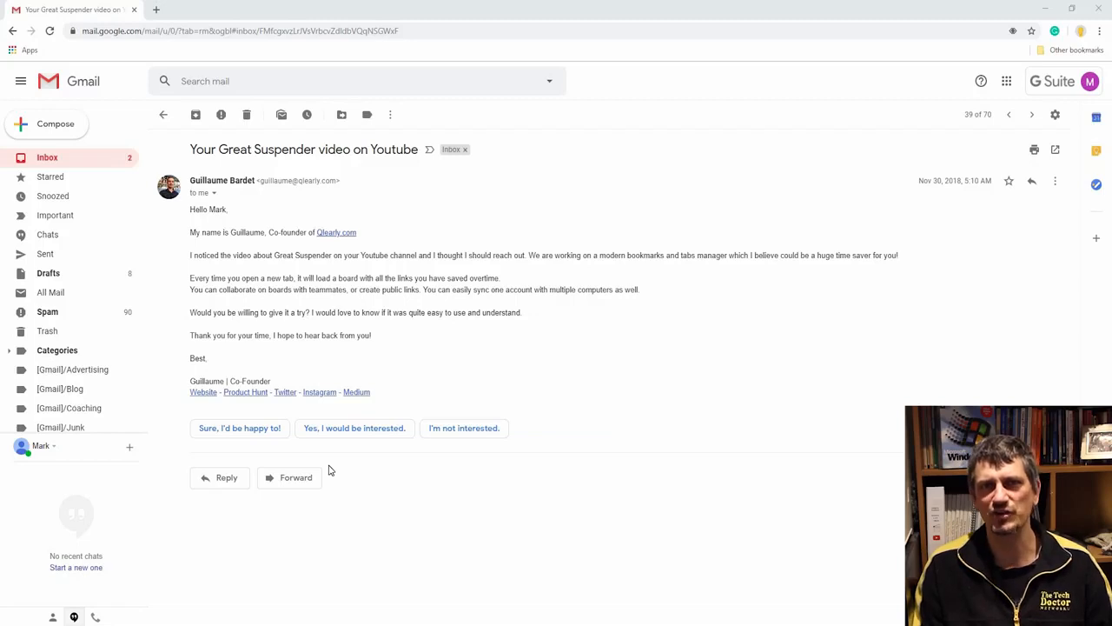
{"action": "left_click", "coordinate": [247, 429]}
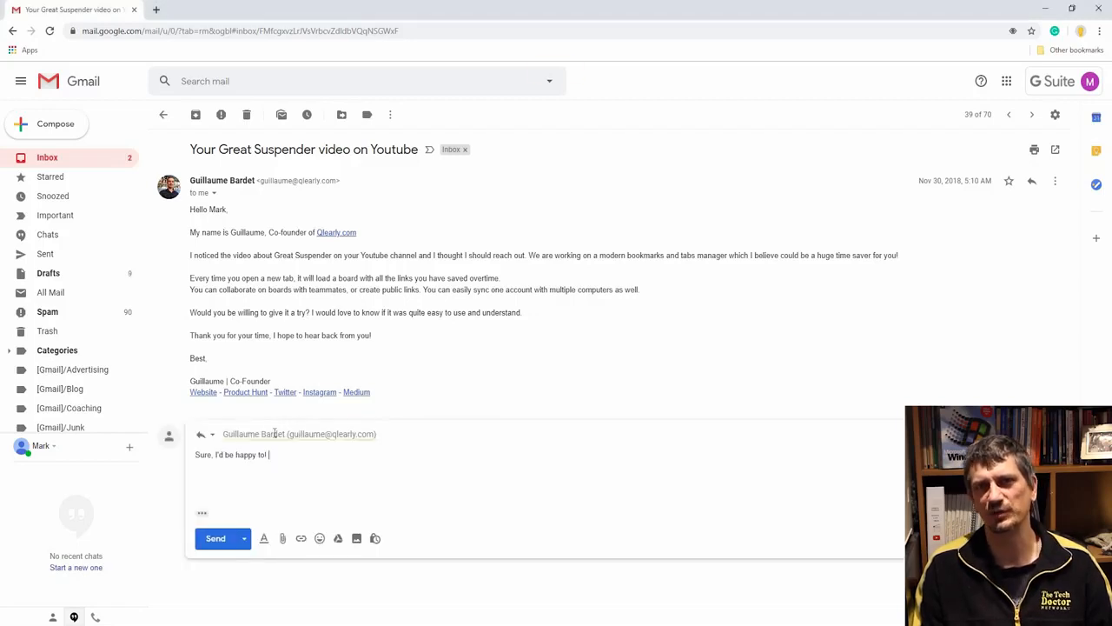
{"action": "mouse_move", "coordinate": [254, 433]}
{"action": "type", "text": "Thanks for reaching"}
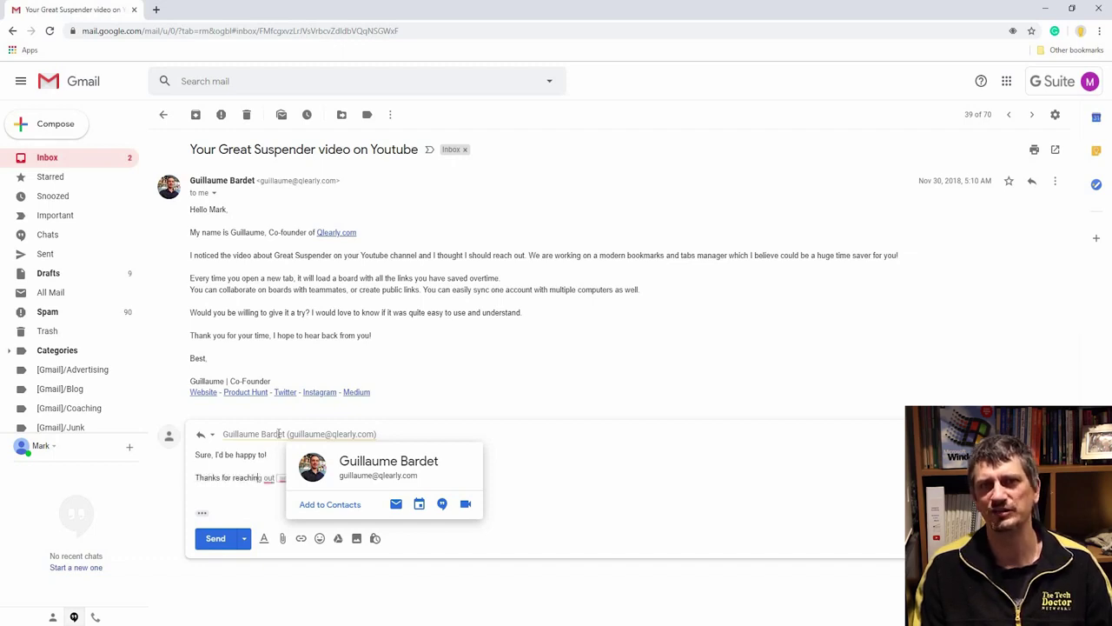
{"action": "key", "text": "Tab"}
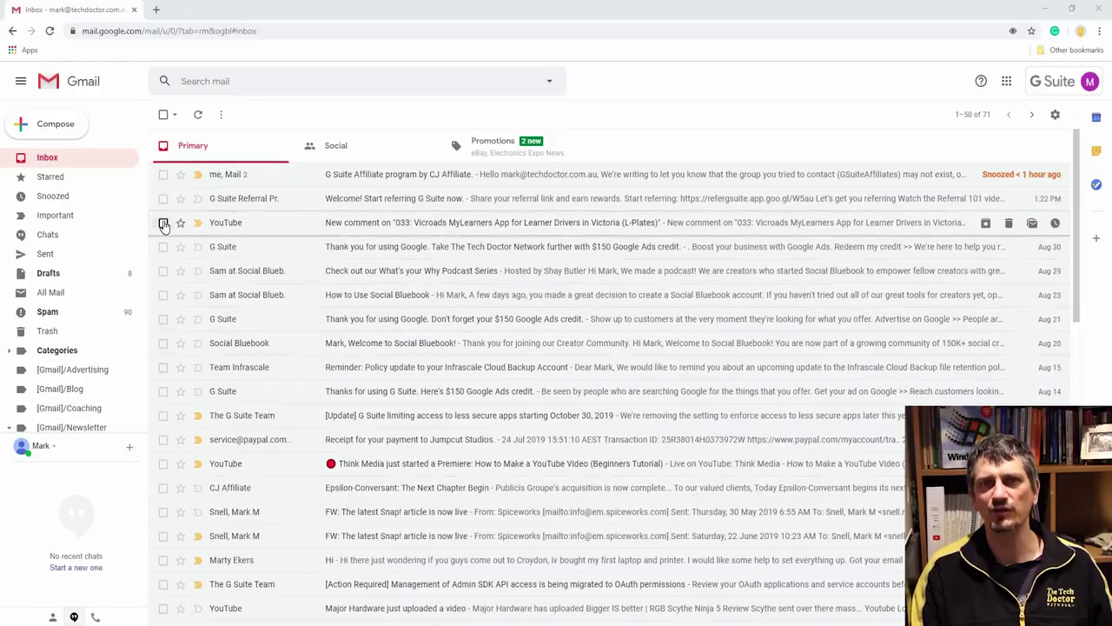
Step: Tag the three YouTube emails with a new 'youtube' label and view that label's conversations
{"action": "left_click", "coordinate": [162, 222]}
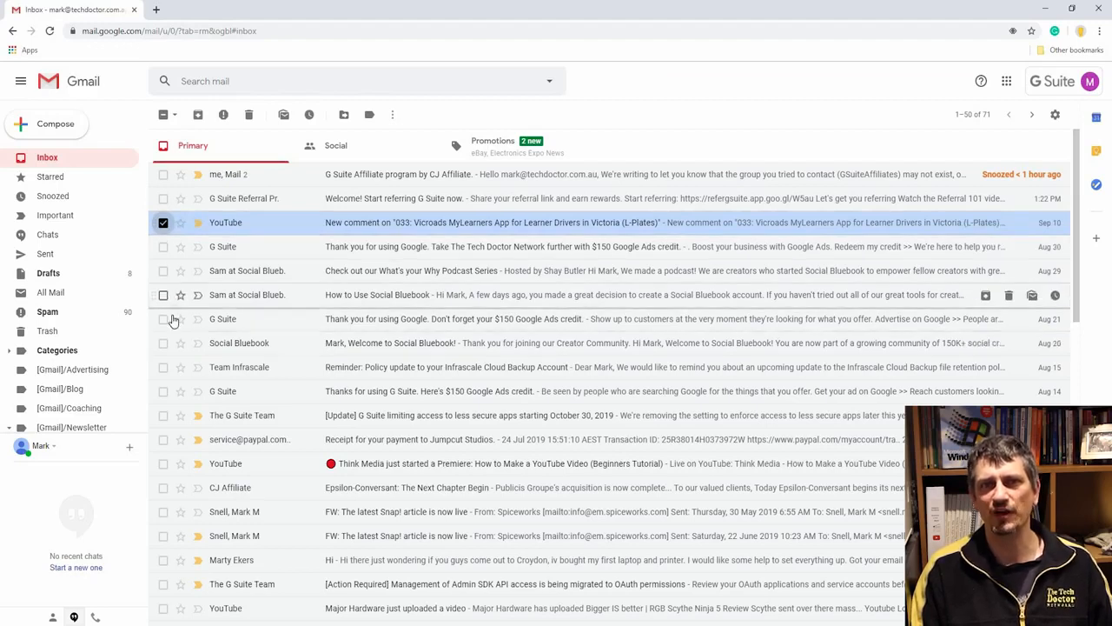
{"action": "left_click", "coordinate": [163, 463]}
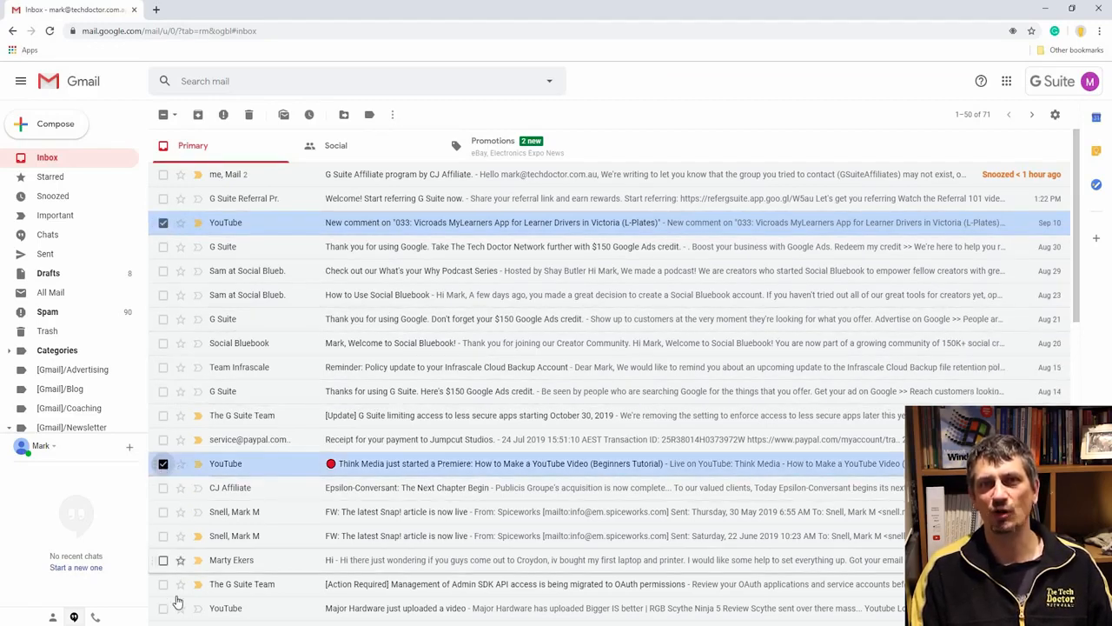
{"action": "left_click", "coordinate": [163, 608]}
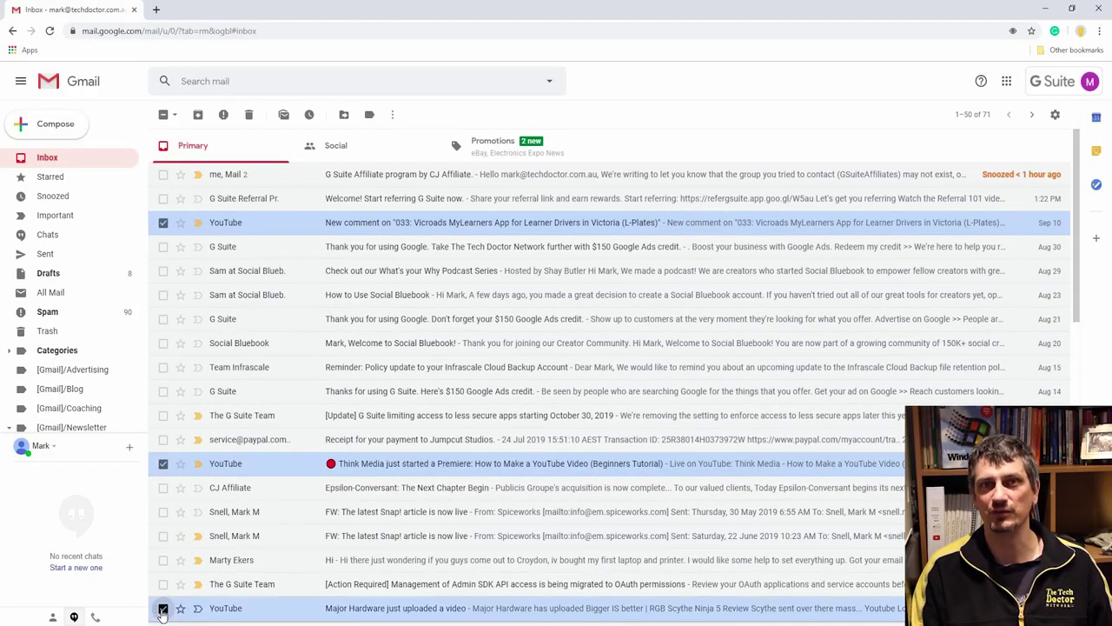
{"action": "left_click", "coordinate": [370, 115]}
{"action": "type", "text": "youtube"}
{"action": "left_click", "coordinate": [448, 182]}
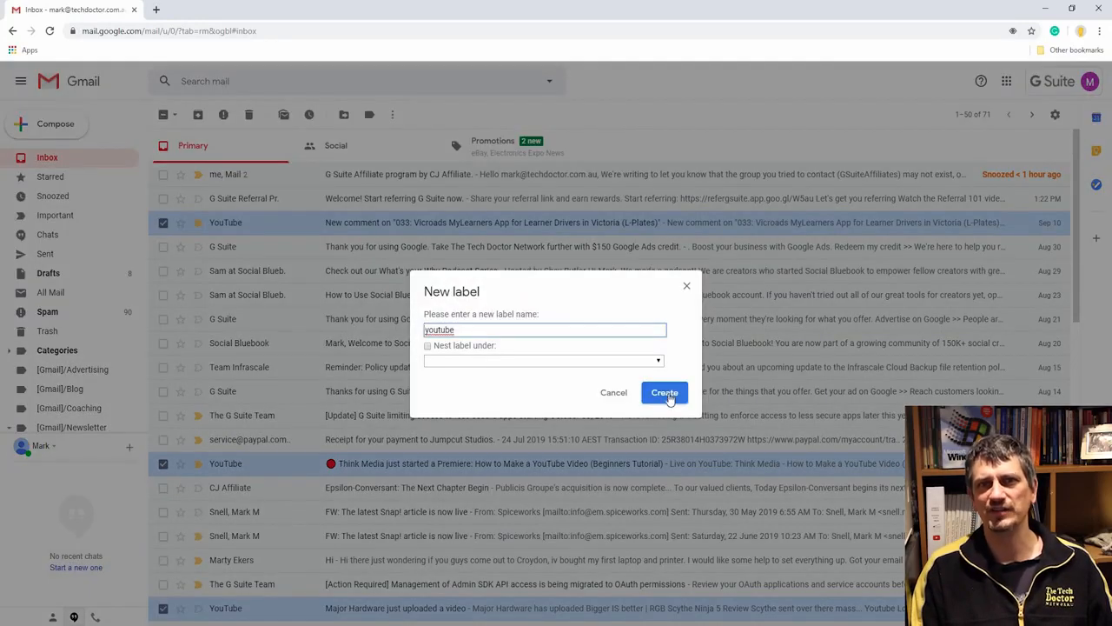
{"action": "left_click", "coordinate": [675, 393]}
{"action": "scroll", "coordinate": [75, 330], "scroll_direction": "down", "scroll_amount": 3}
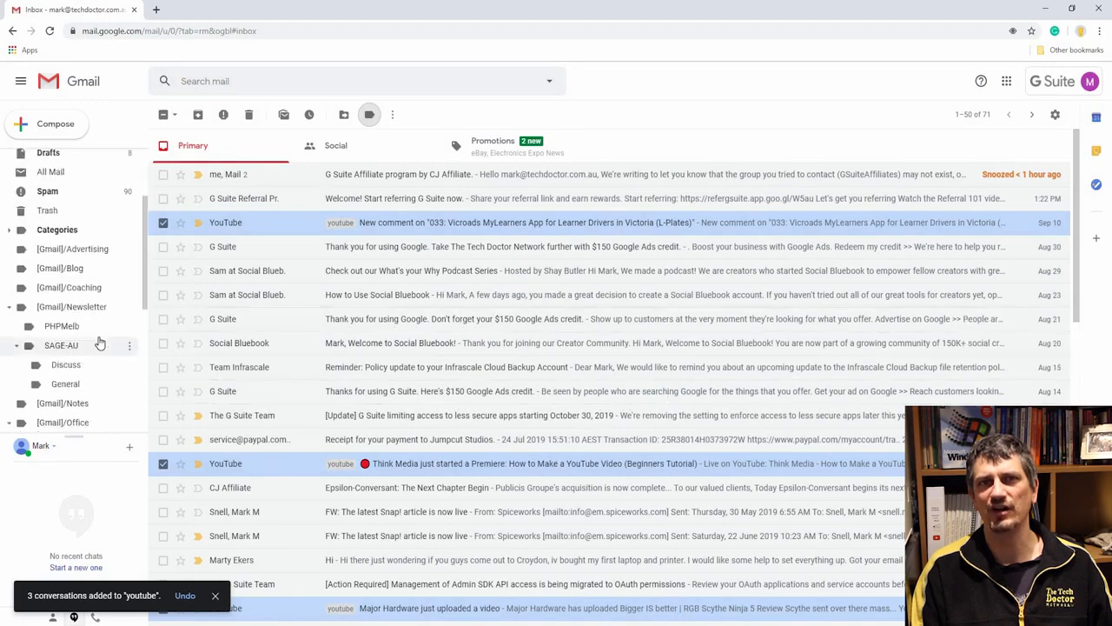
{"action": "scroll", "coordinate": [87, 335], "scroll_direction": "down", "scroll_amount": 3}
{"action": "scroll", "coordinate": [100, 343], "scroll_direction": "down", "scroll_amount": 3}
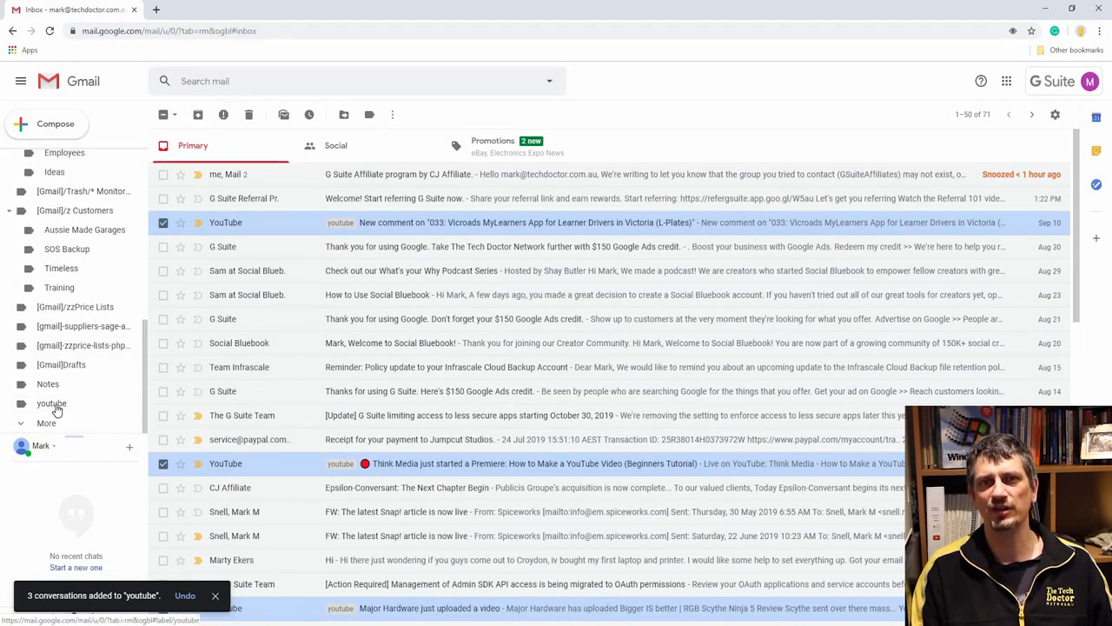
{"action": "left_click", "coordinate": [52, 404]}
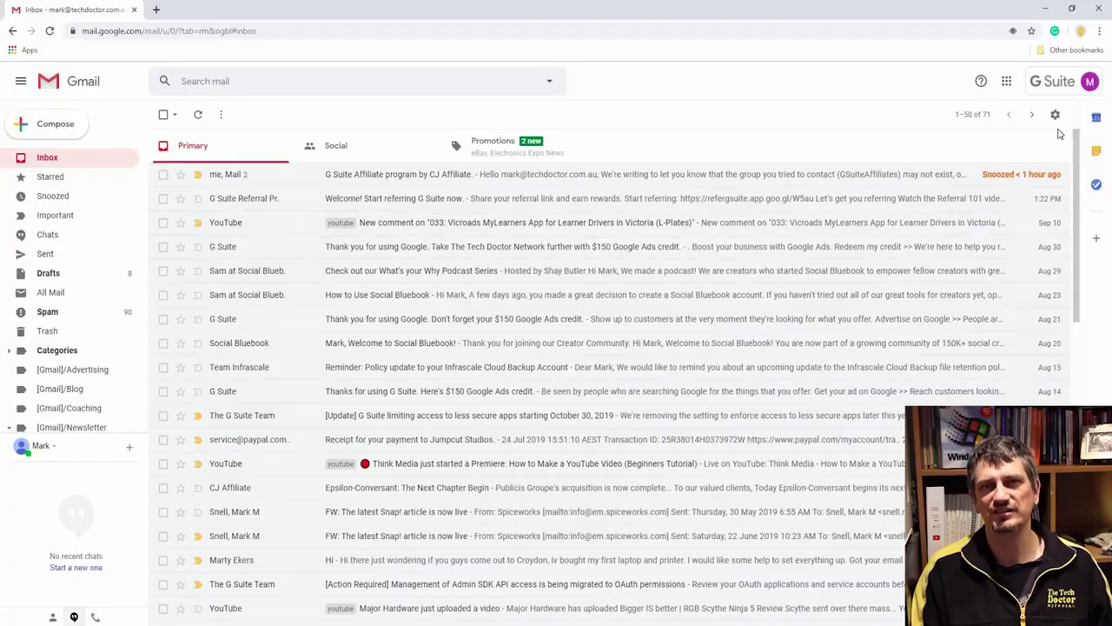
Step: Bring up the full General settings page from the gear menu
{"action": "left_click", "coordinate": [1054, 117]}
{"action": "left_click", "coordinate": [982, 188]}
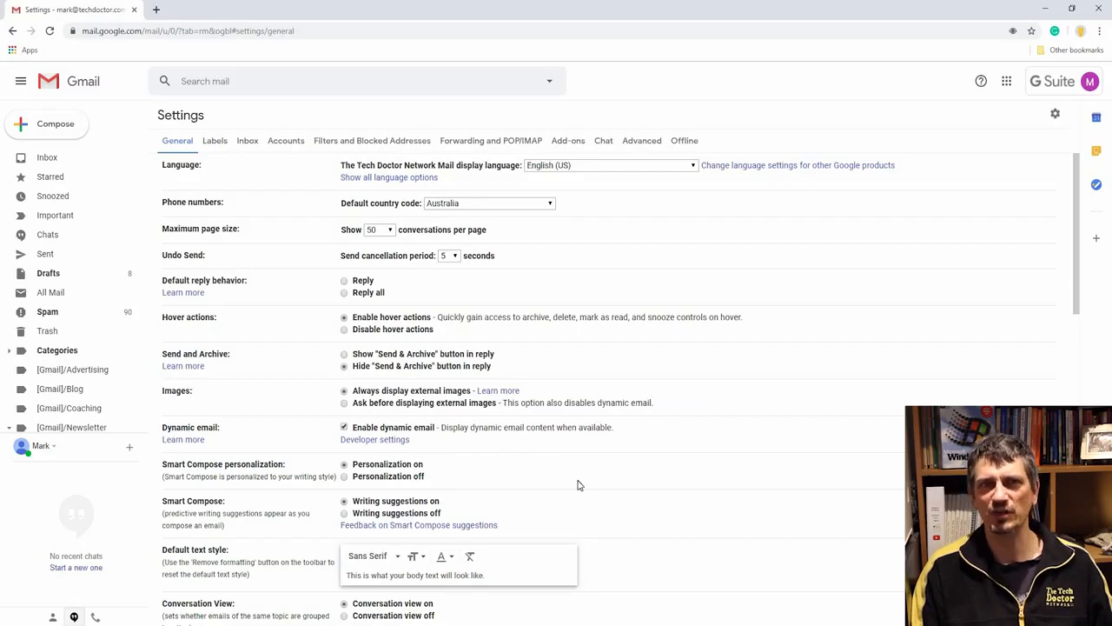
{"action": "scroll", "coordinate": [580, 485], "scroll_direction": "down", "scroll_amount": 2}
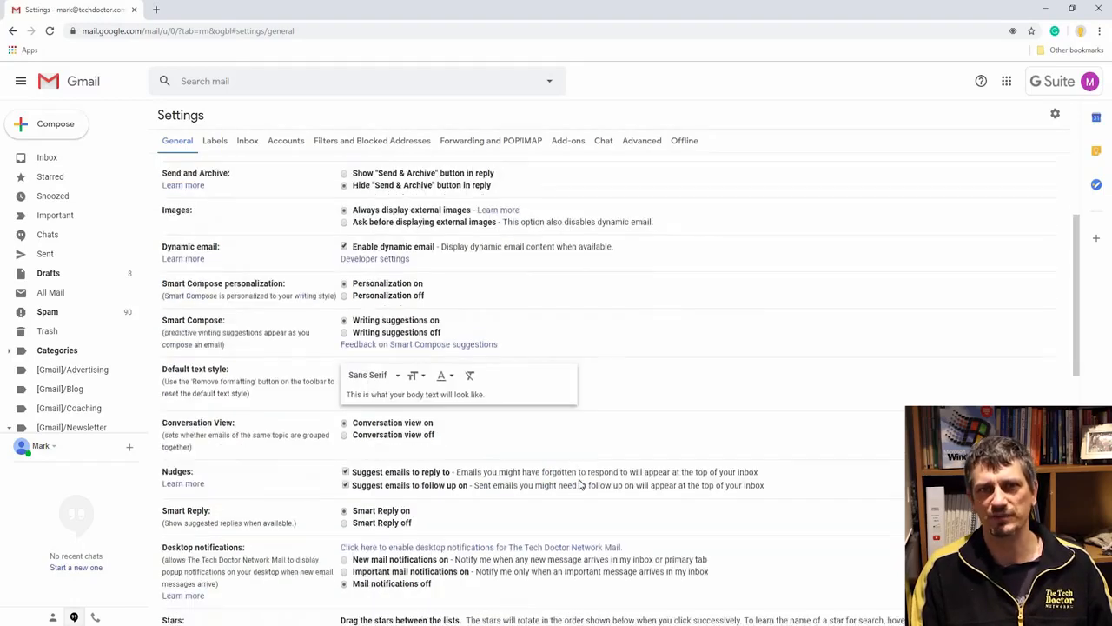
{"action": "scroll", "coordinate": [581, 482], "scroll_direction": "down", "scroll_amount": 4}
{"action": "scroll", "coordinate": [583, 494], "scroll_direction": "down", "scroll_amount": 3}
{"action": "scroll", "coordinate": [586, 508], "scroll_direction": "down", "scroll_amount": 1}
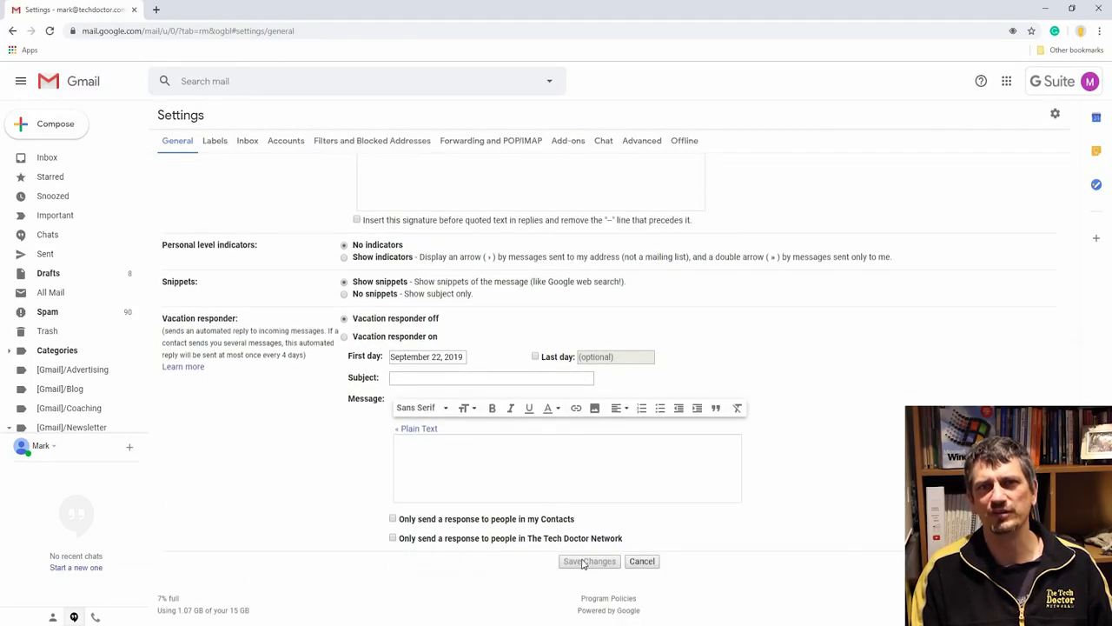
Step: Compose a 'help' email to mark, accepting Smart Compose suggestions in the body
{"action": "left_click", "coordinate": [44, 124]}
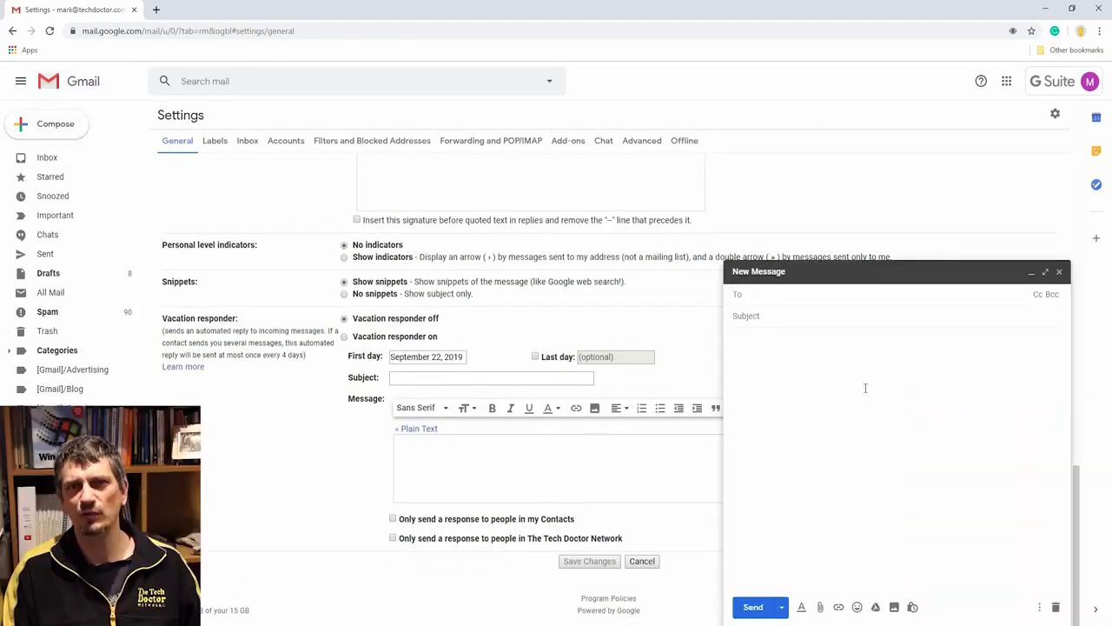
{"action": "type", "text": "mark"}
{"action": "key", "text": "Return"}
{"action": "type", "text": "I was wonderin"}
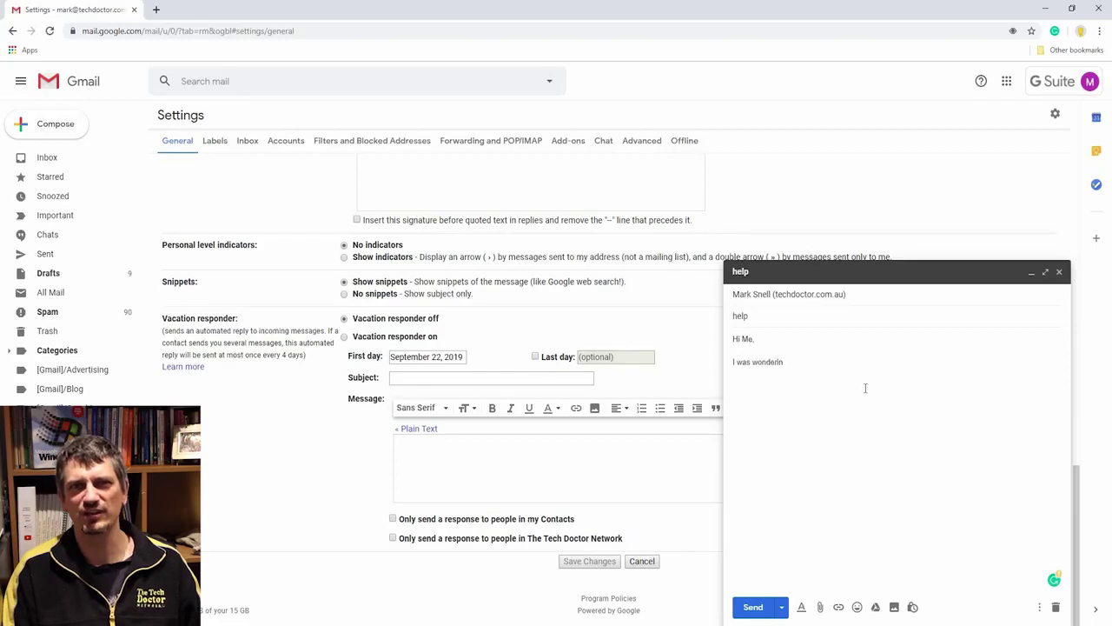
{"action": "type", "text": "g if you would be able to help me with"}
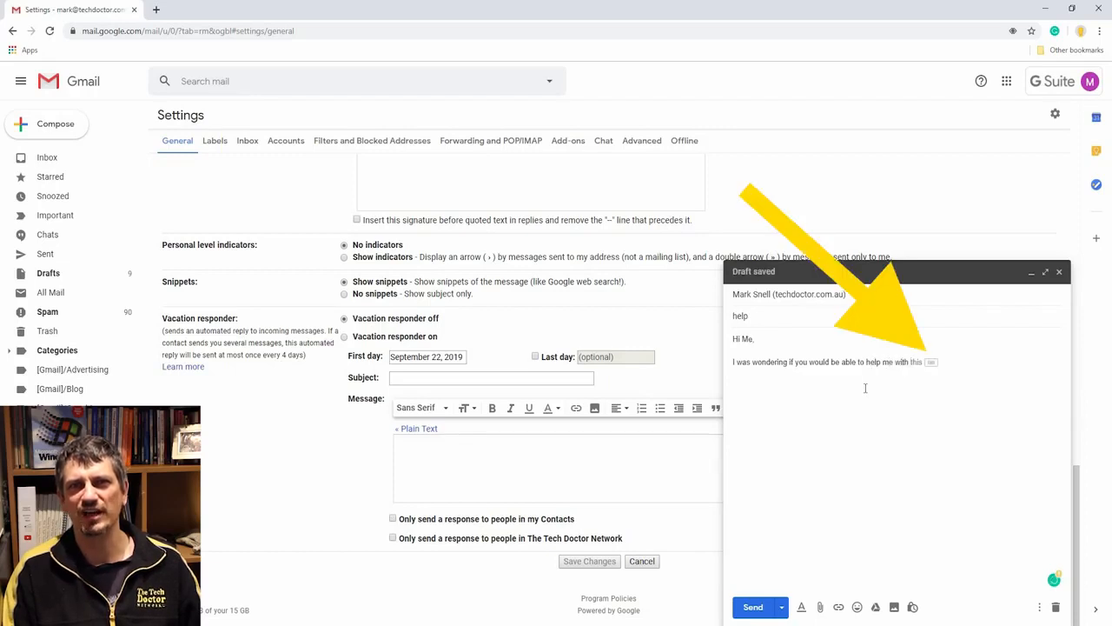
{"action": "key", "text": "BackSpace"}
{"action": "type", "text": "."}
{"action": "key", "text": "Return"}
{"action": "key", "text": "Return"}
{"action": "type", "text": "It"}
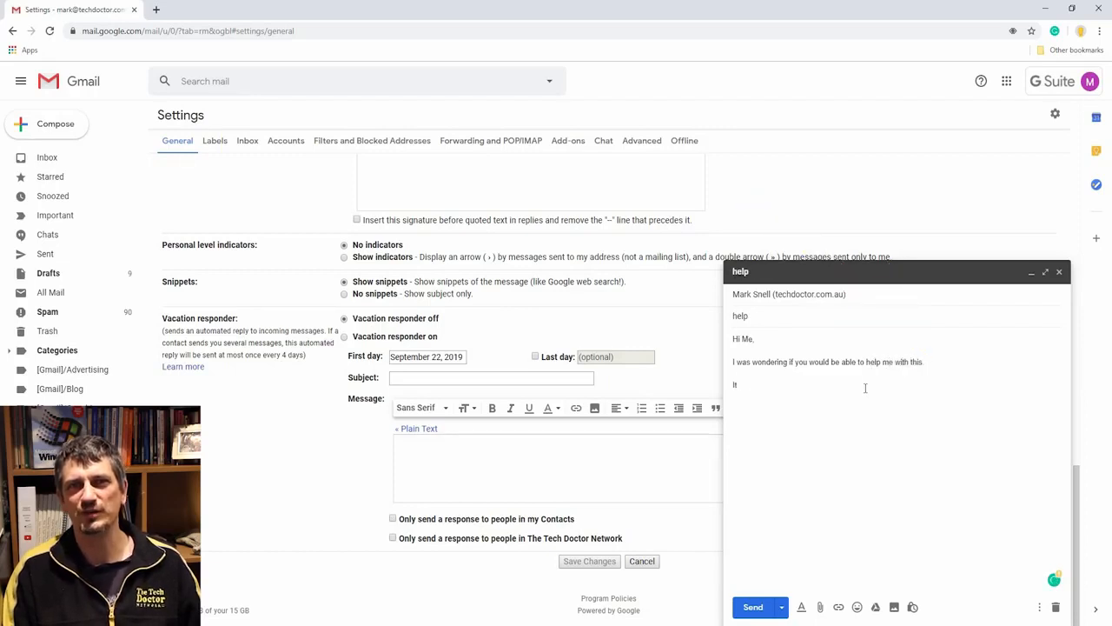
{"action": "type", "text": " looks like it would be something you would be"}
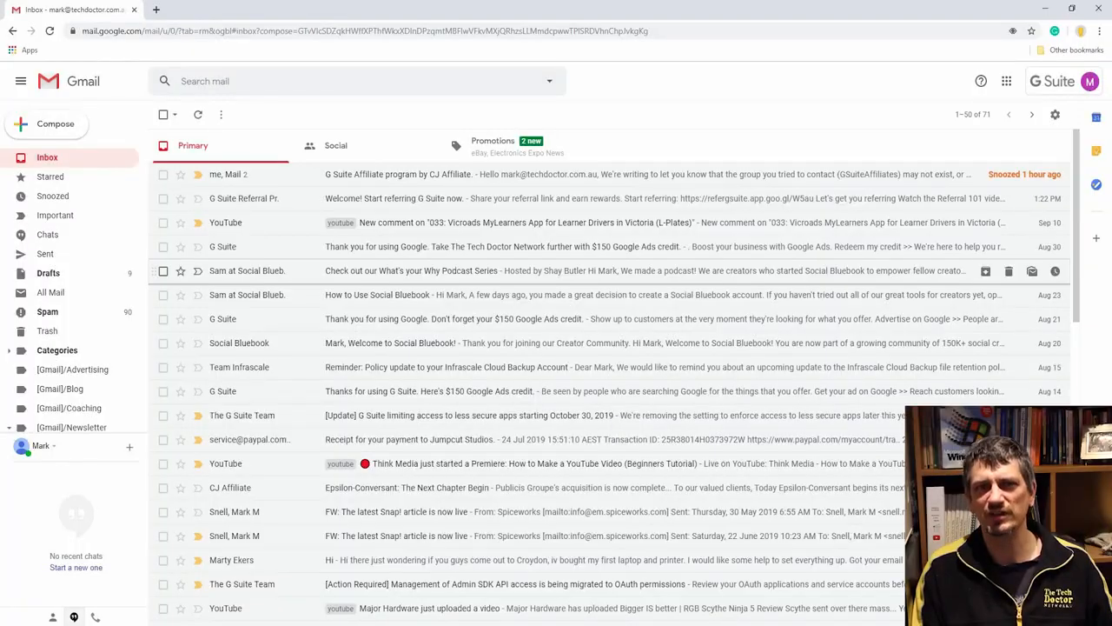
Step: Set the Undo Send cancellation period to a longer 30 seconds
{"action": "left_click", "coordinate": [1057, 119]}
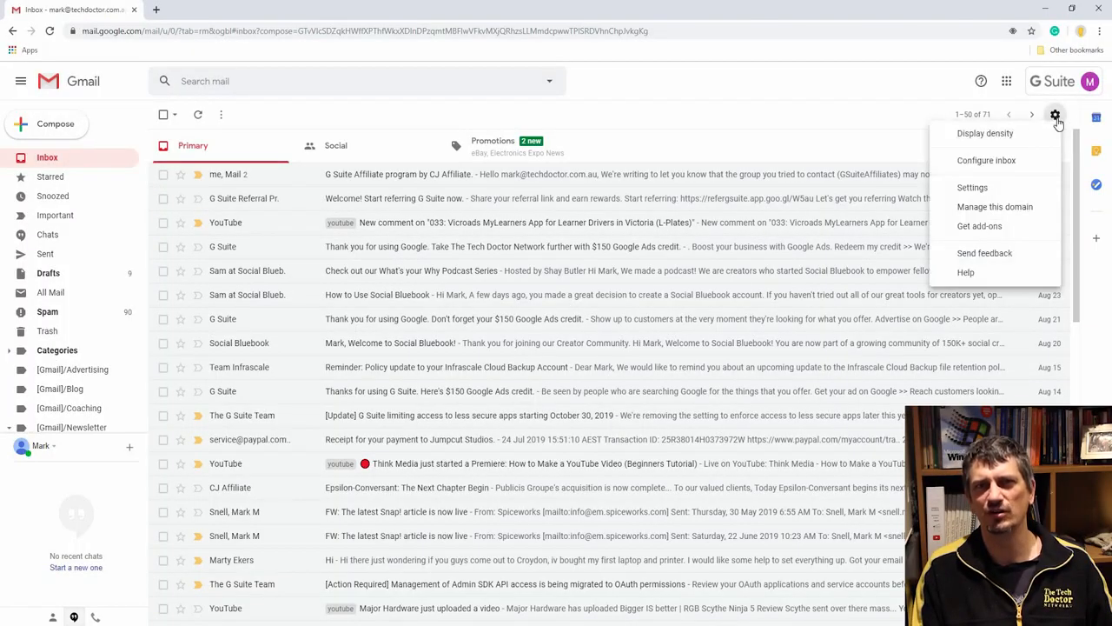
{"action": "left_click", "coordinate": [996, 188]}
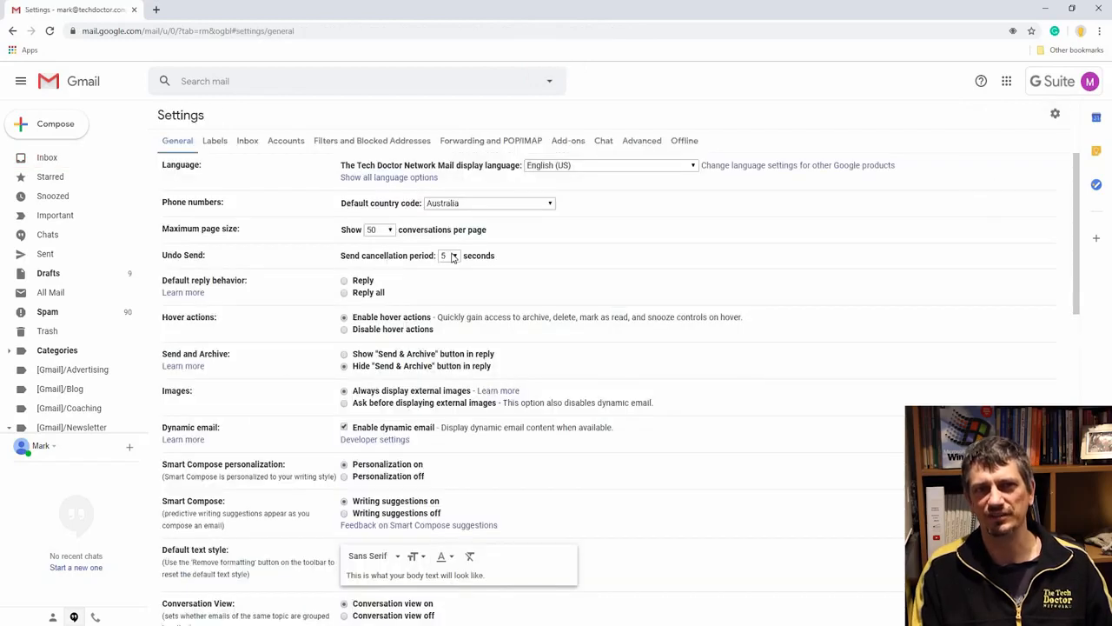
{"action": "left_click", "coordinate": [452, 256]}
{"action": "left_click", "coordinate": [458, 293]}
{"action": "scroll", "coordinate": [576, 434], "scroll_direction": "down", "scroll_amount": 15}
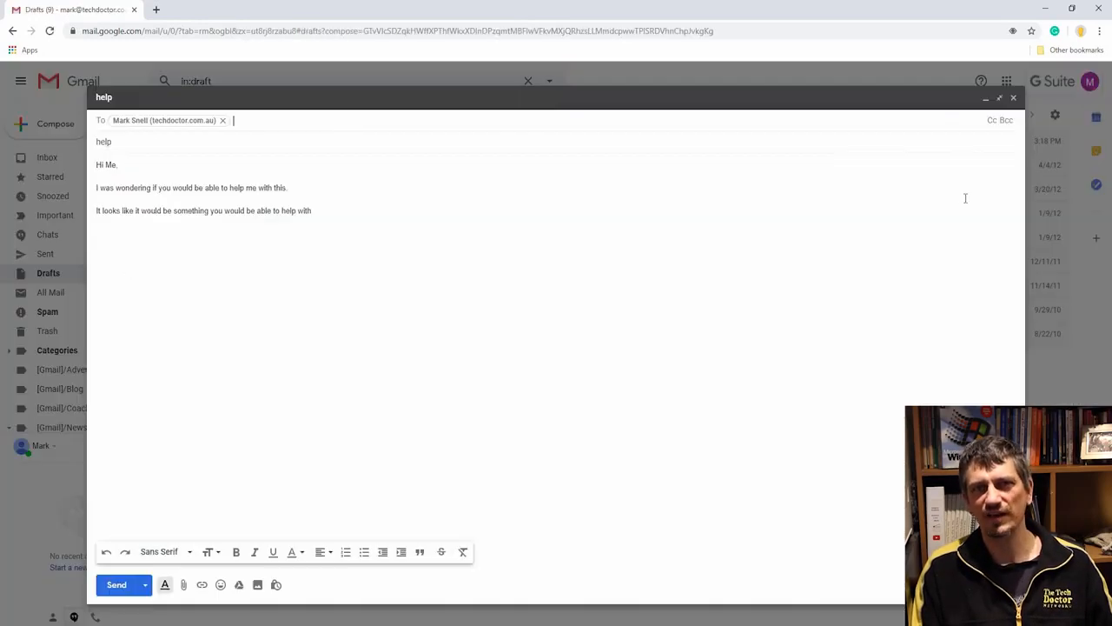
Step: Send the help draft and undo the send to recover it
{"action": "left_click", "coordinate": [119, 587]}
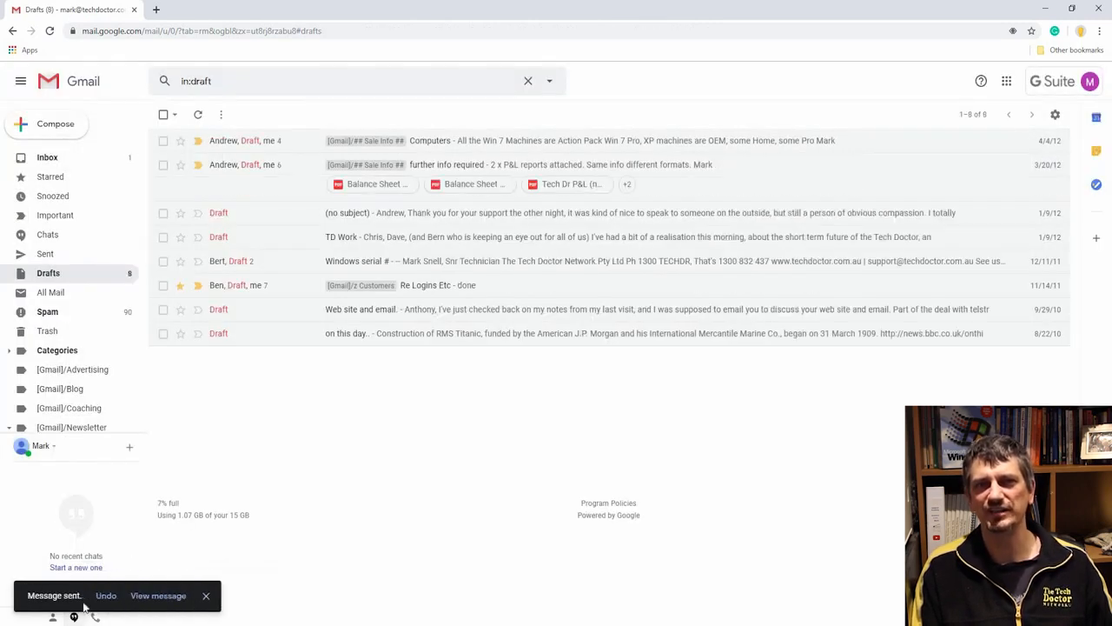
{"action": "left_click", "coordinate": [106, 596]}
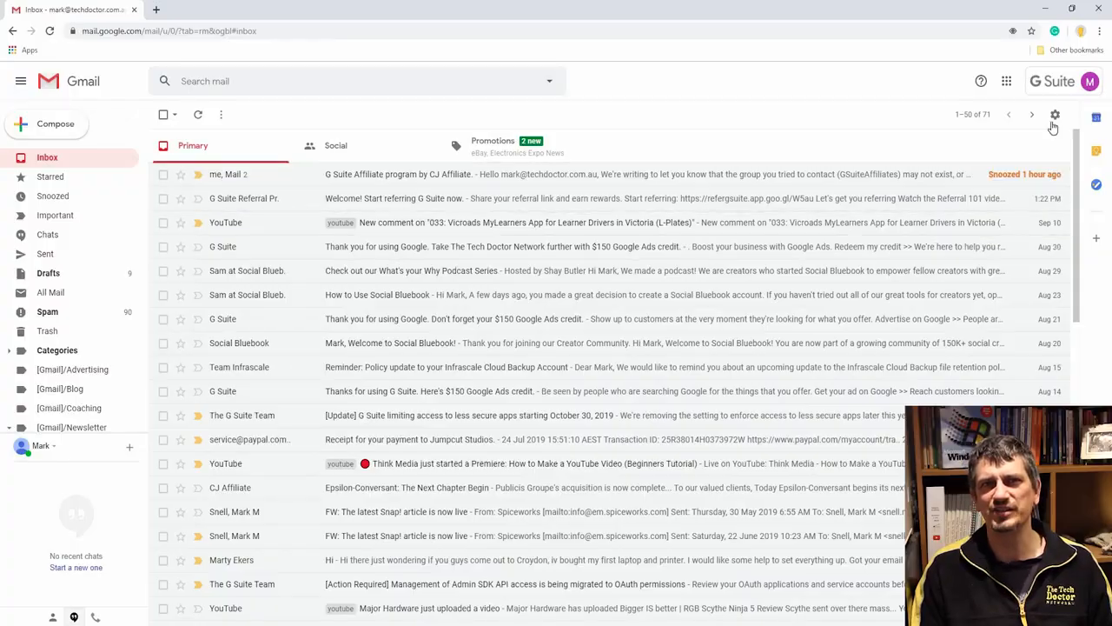
Step: Save the signature settings and start a new message that contains the signature
{"action": "left_click", "coordinate": [1054, 115]}
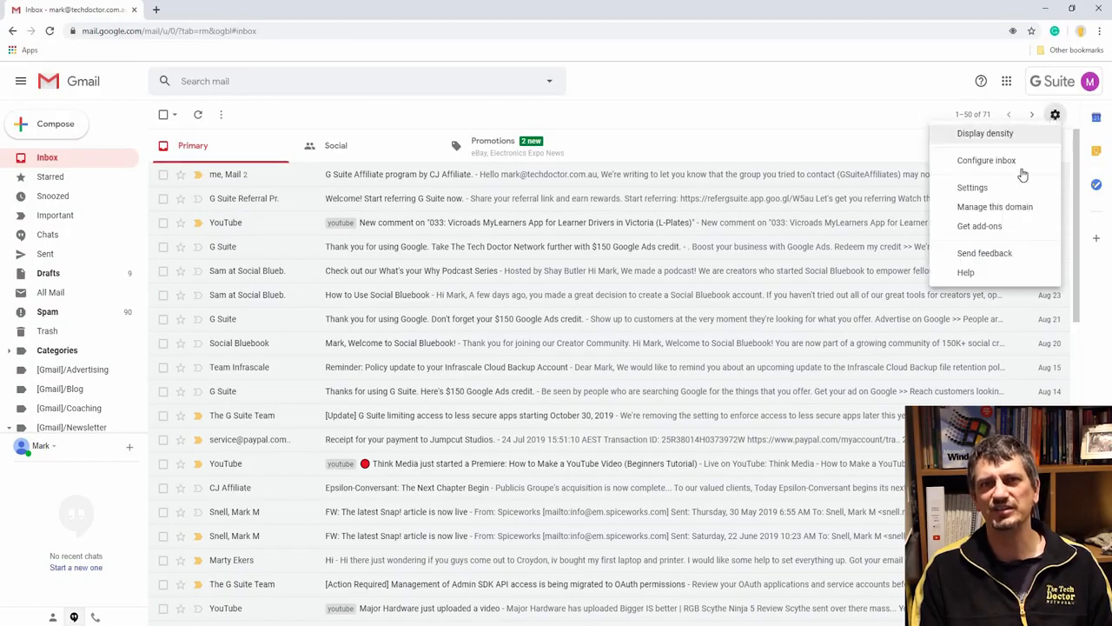
{"action": "left_click", "coordinate": [1006, 188]}
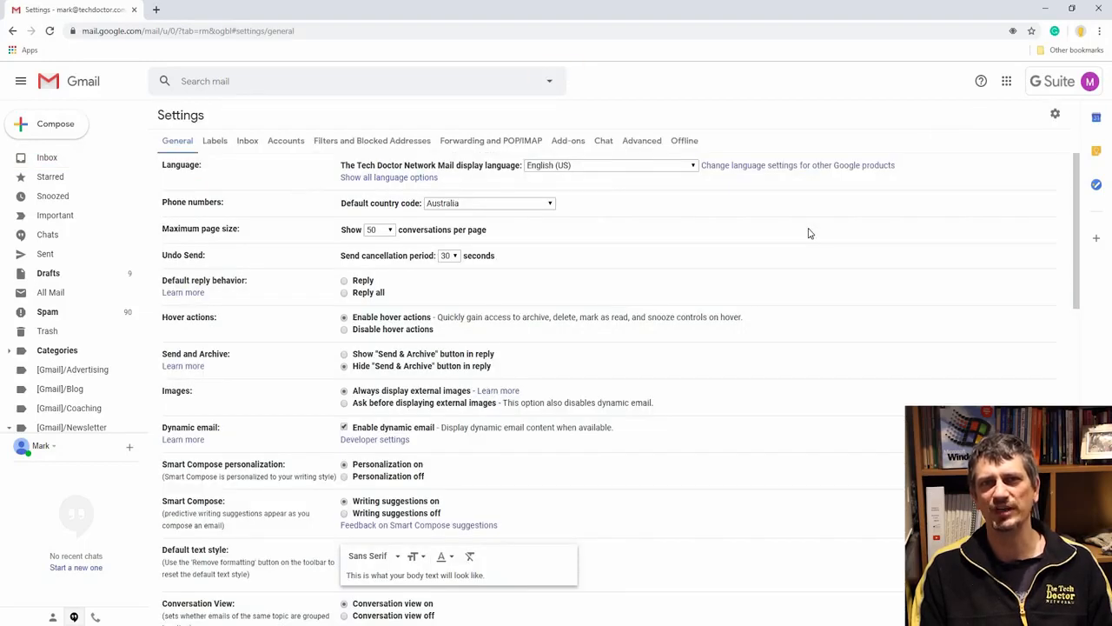
{"action": "scroll", "coordinate": [808, 233], "scroll_direction": "down", "scroll_amount": 5}
{"action": "scroll", "coordinate": [808, 233], "scroll_direction": "down", "scroll_amount": 4}
{"action": "scroll", "coordinate": [812, 239], "scroll_direction": "down", "scroll_amount": 1}
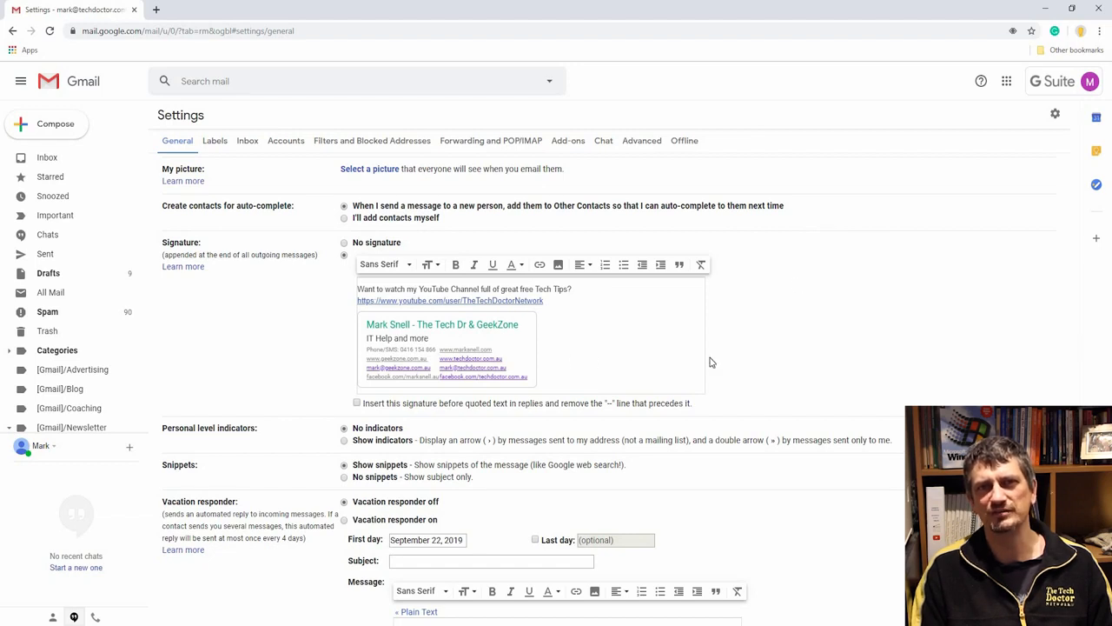
{"action": "scroll", "coordinate": [684, 454], "scroll_direction": "down", "scroll_amount": 2}
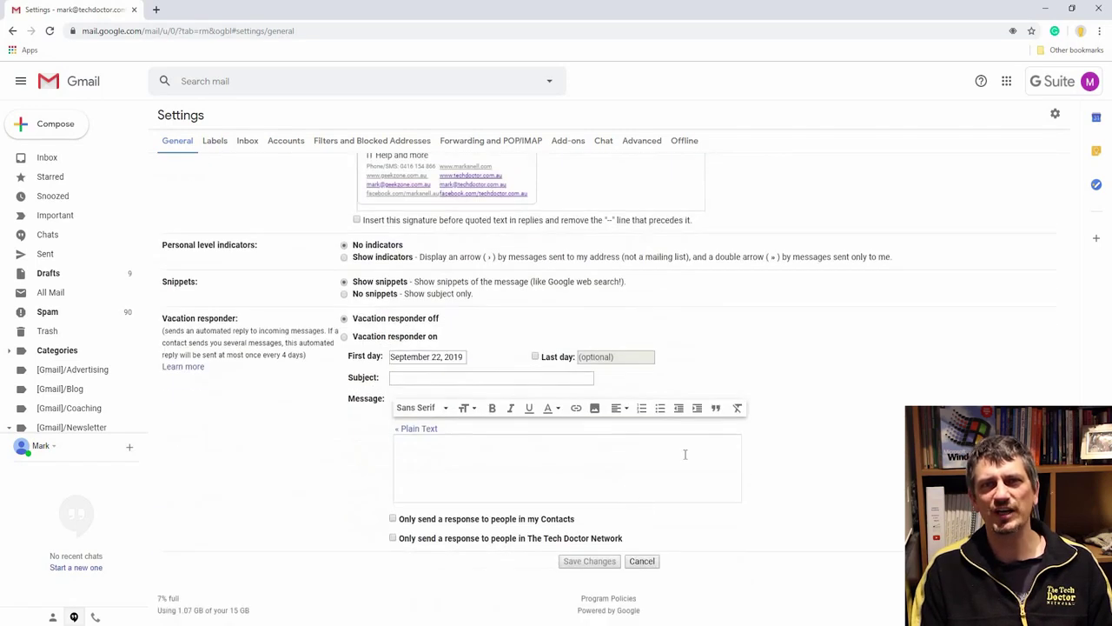
{"action": "left_click", "coordinate": [581, 562]}
{"action": "left_click", "coordinate": [54, 124]}
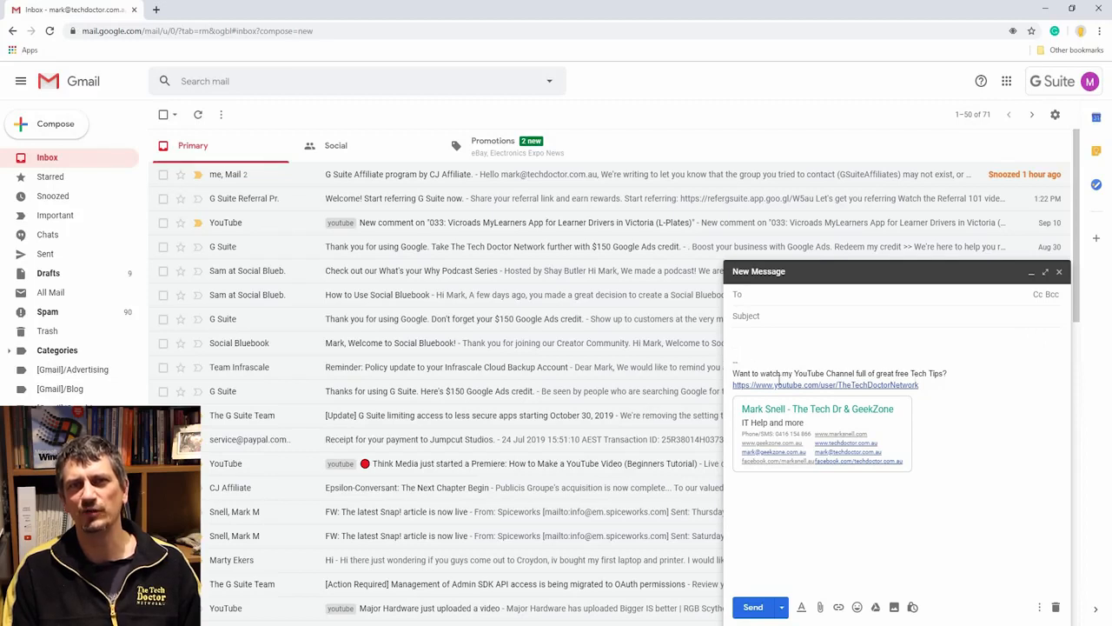
Step: Select the whole message body with the signature, then deselect it
{"action": "left_click", "coordinate": [826, 522]}
{"action": "key", "text": "ctrl+a"}
{"action": "left_click", "coordinate": [984, 490]}
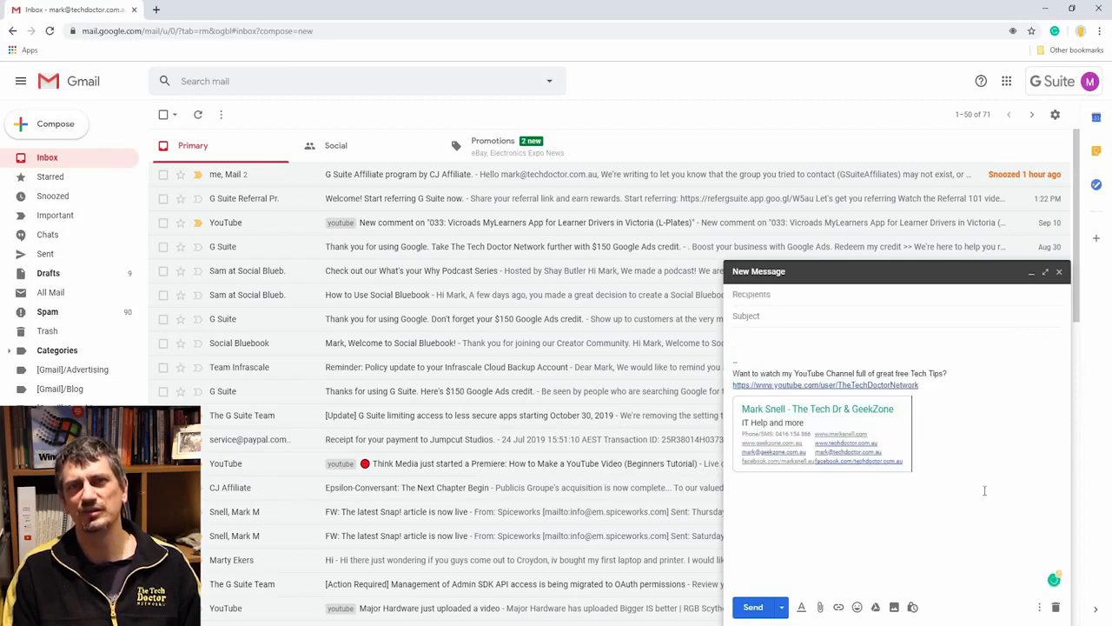